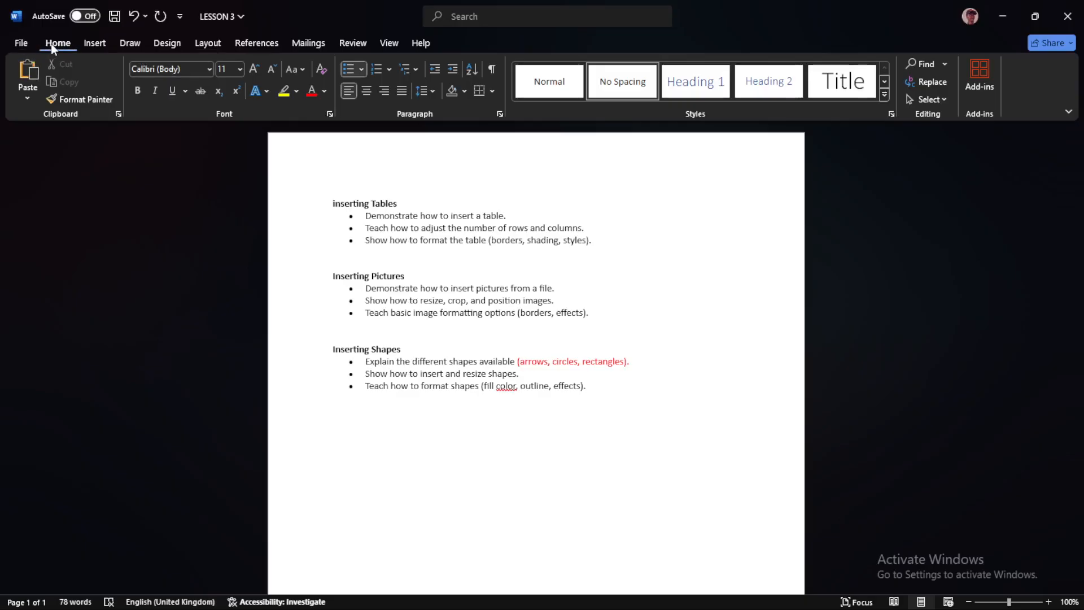
Place the text cursor on the empty line directly below the bullets of the "inserting Tables" section
{"action": "left_click", "coordinate": [92, 46]}
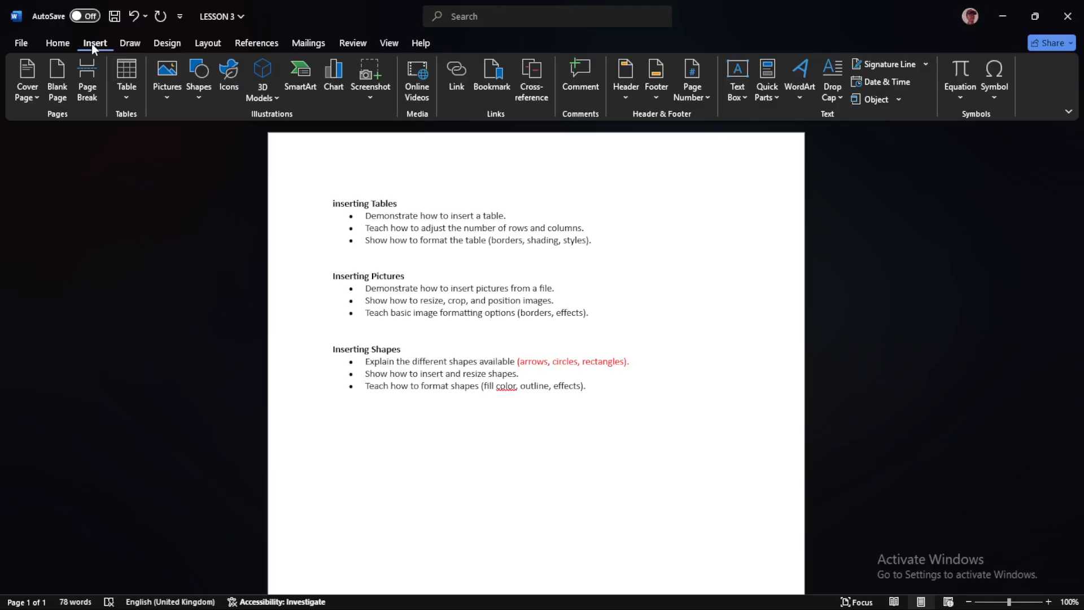
{"action": "left_click", "coordinate": [127, 97]}
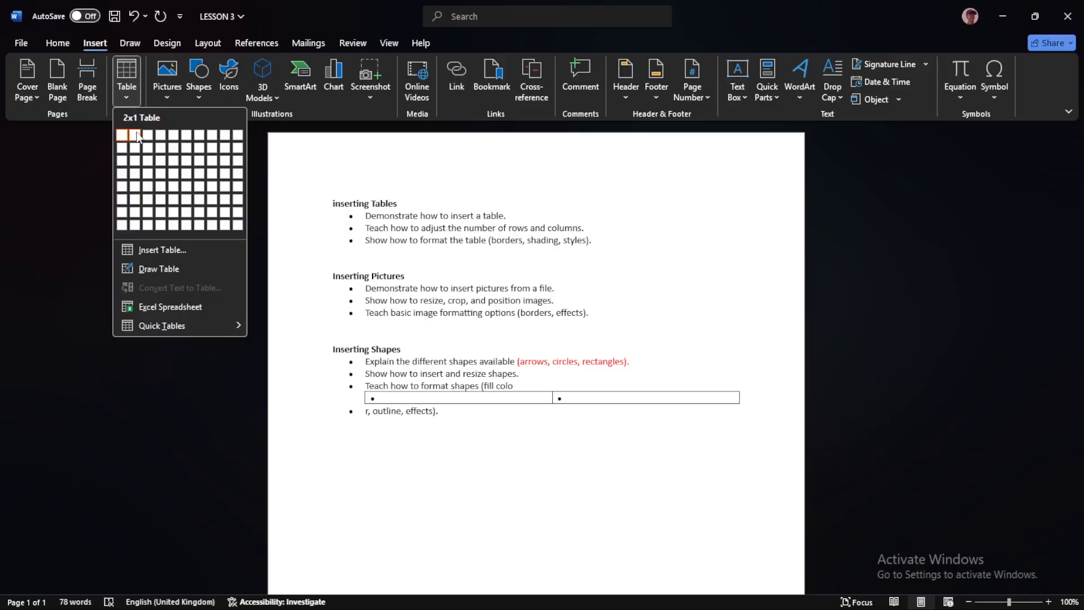
{"action": "left_click", "coordinate": [470, 240]}
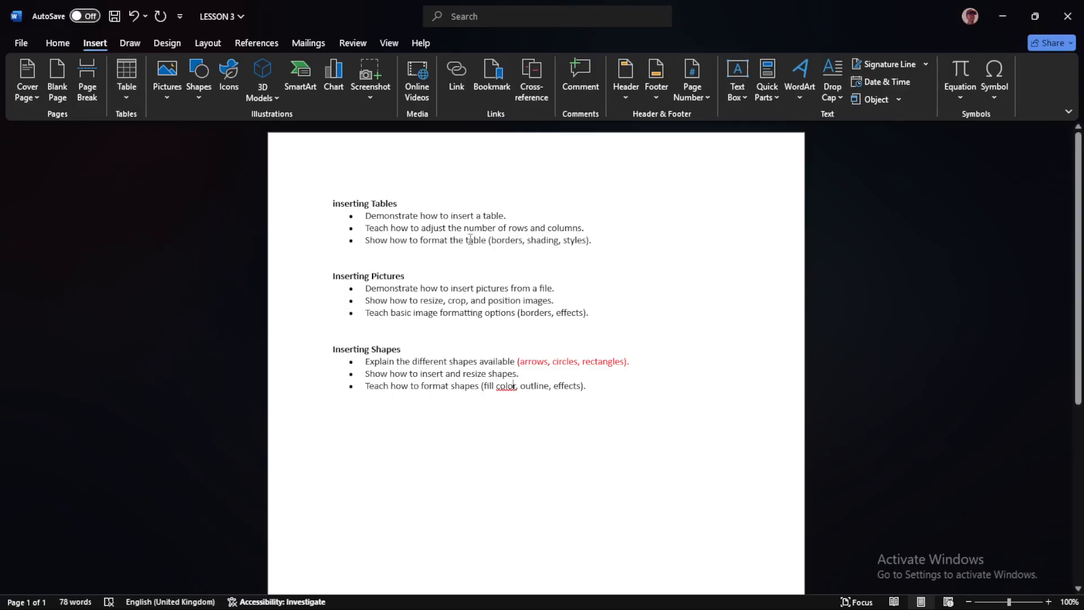
{"action": "left_click", "coordinate": [499, 253]}
Switch to Microsoft Edge to examine the sample table in LESSON 3.pdf, and return to the Word document
{"action": "mouse_move", "coordinate": [760, 605]}
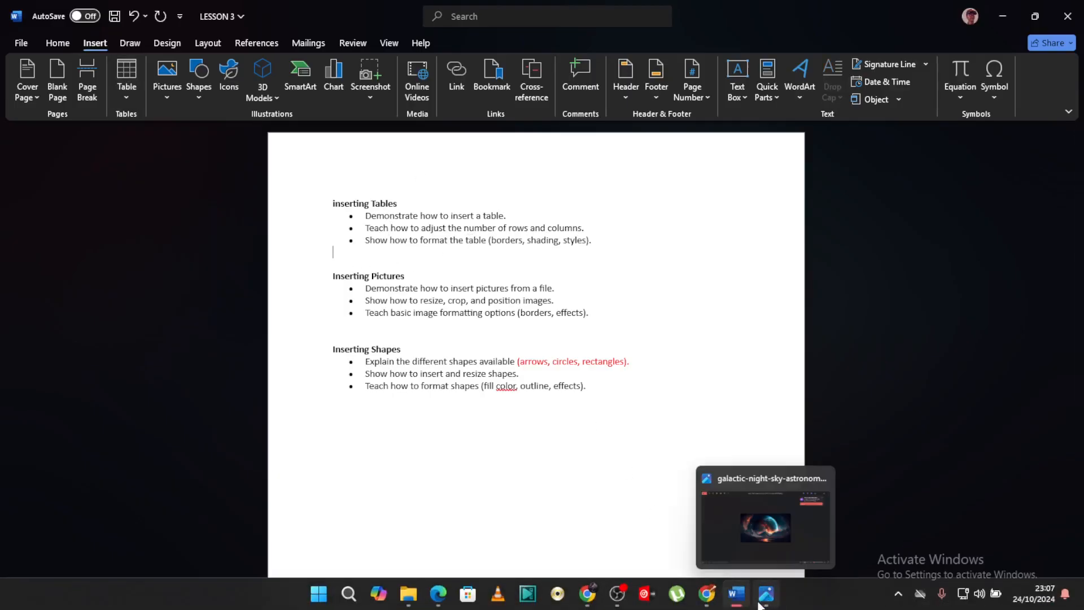
{"action": "left_click", "coordinate": [438, 594]}
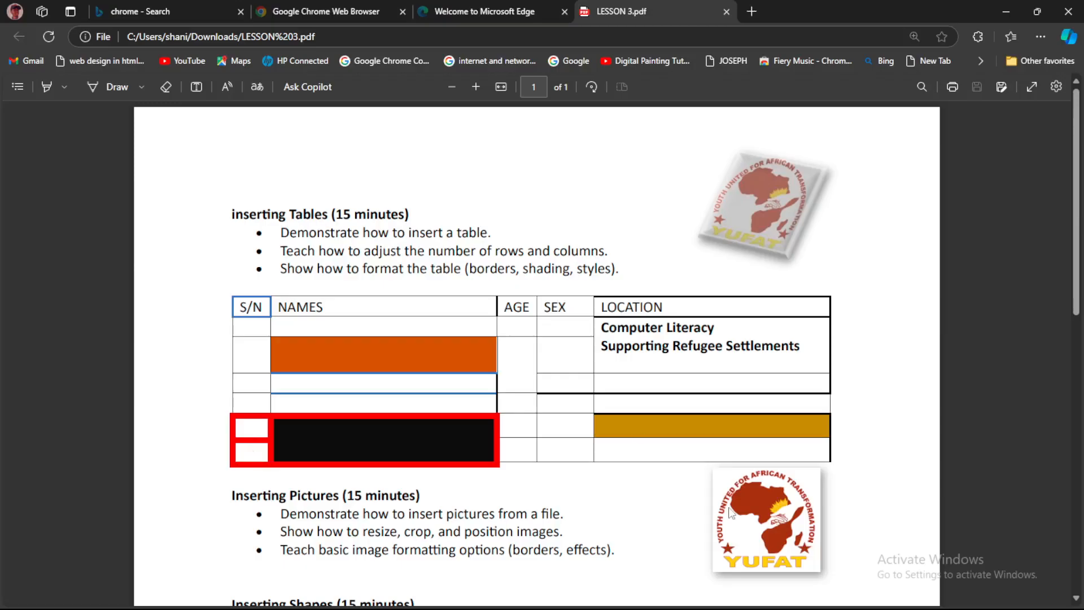
{"action": "mouse_move", "coordinate": [854, 609]}
{"action": "left_click", "coordinate": [736, 594]}
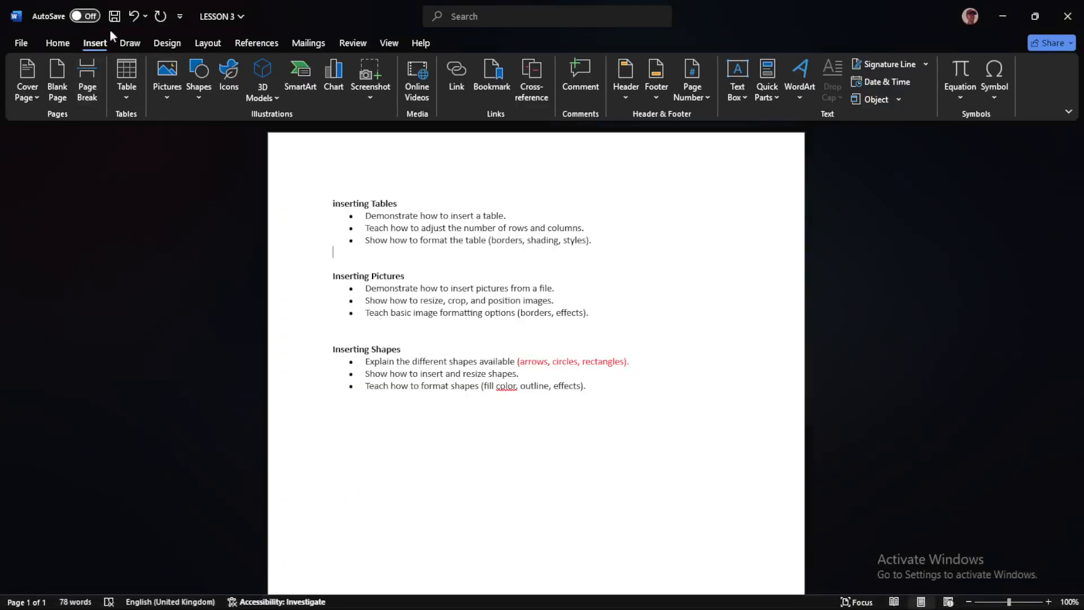
Insert a table of 5 columns and 7 rows below the "inserting Tables" bullets, and delete the whole table
{"action": "left_click", "coordinate": [133, 94]}
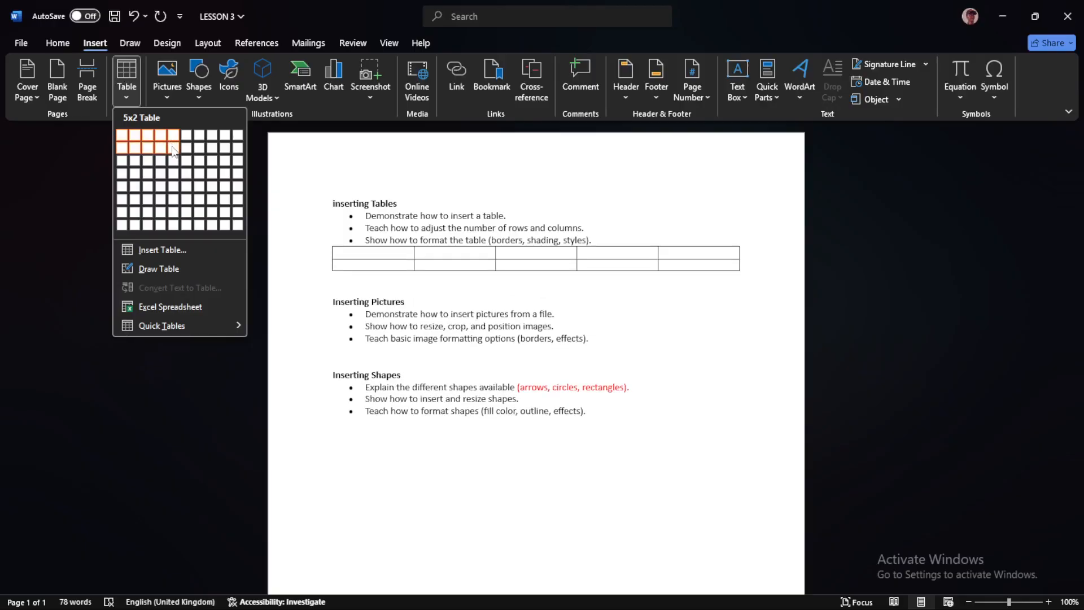
{"action": "left_click", "coordinate": [179, 212]}
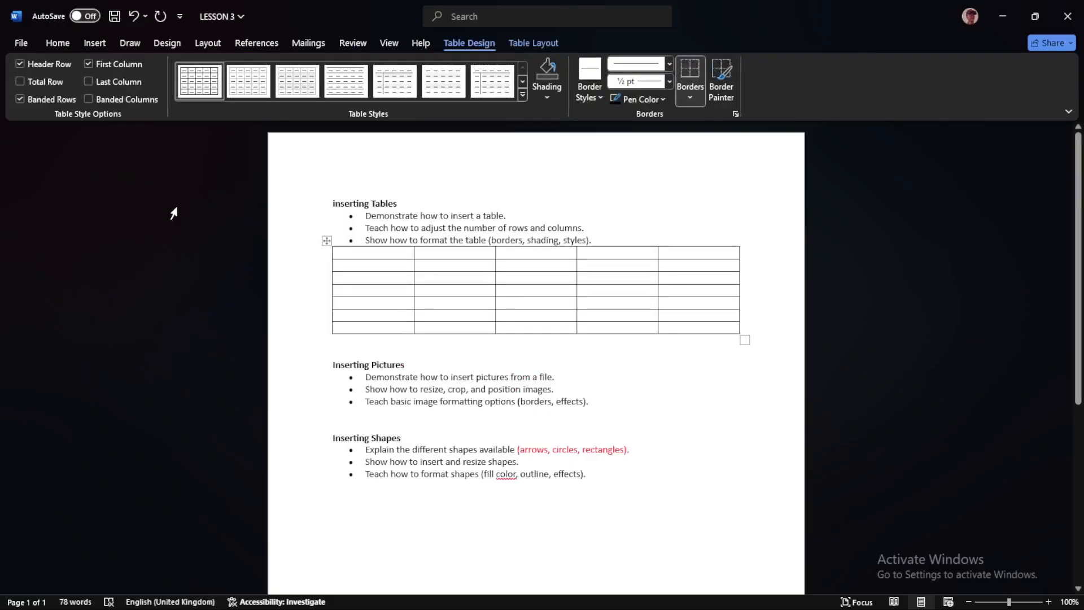
{"action": "left_click", "coordinate": [326, 241]}
{"action": "right_click", "coordinate": [373, 273]}
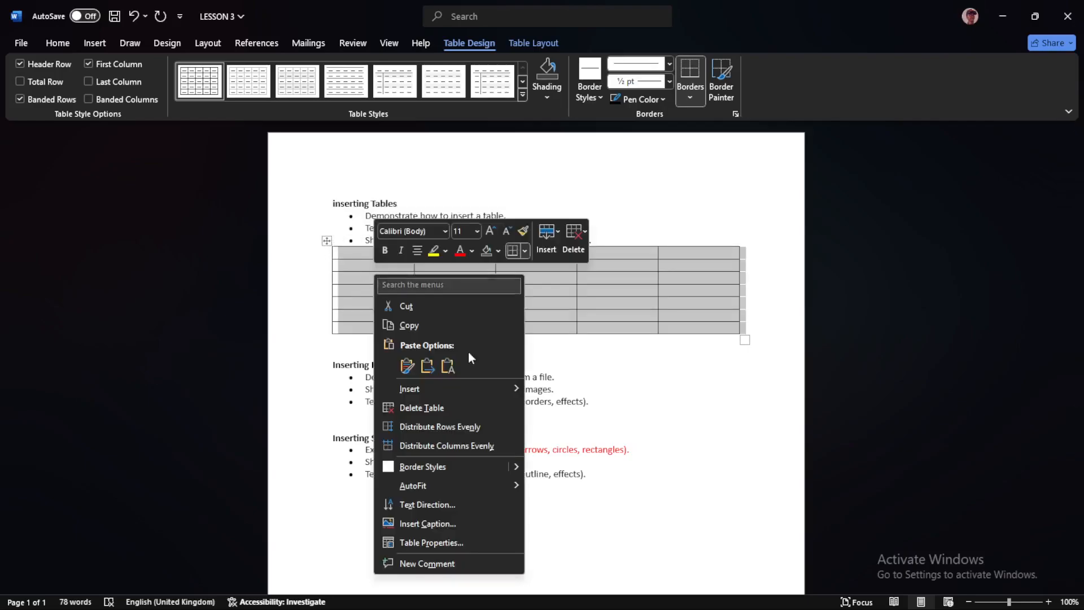
{"action": "left_click", "coordinate": [440, 409]}
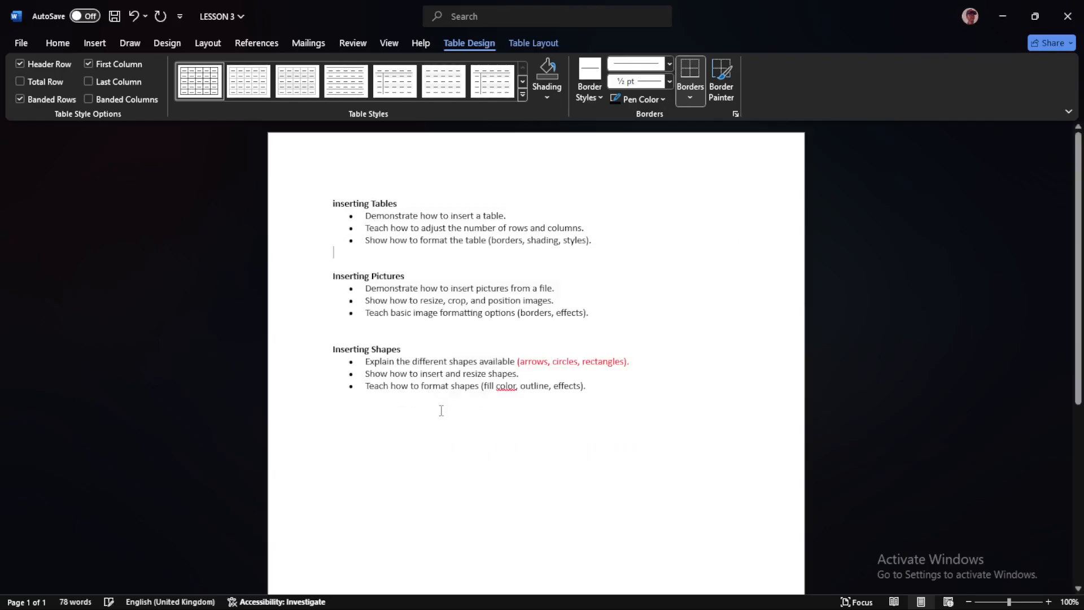
Insert a table of 5 columns and 2 rows through the Insert Table dialog, keeping the fixed column width on Auto
{"action": "left_click", "coordinate": [102, 40]}
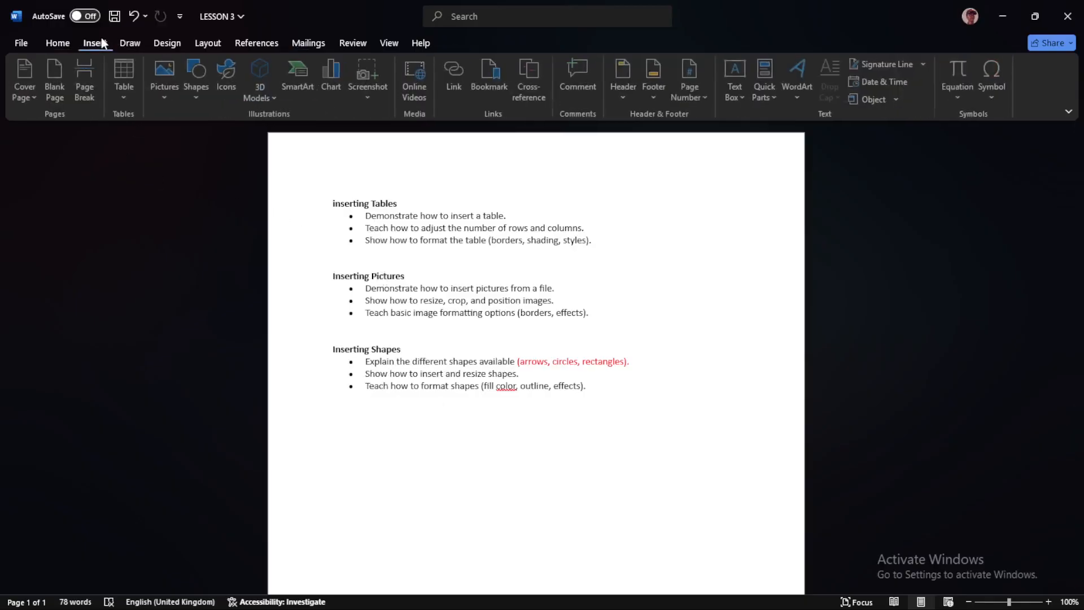
{"action": "left_click", "coordinate": [122, 99]}
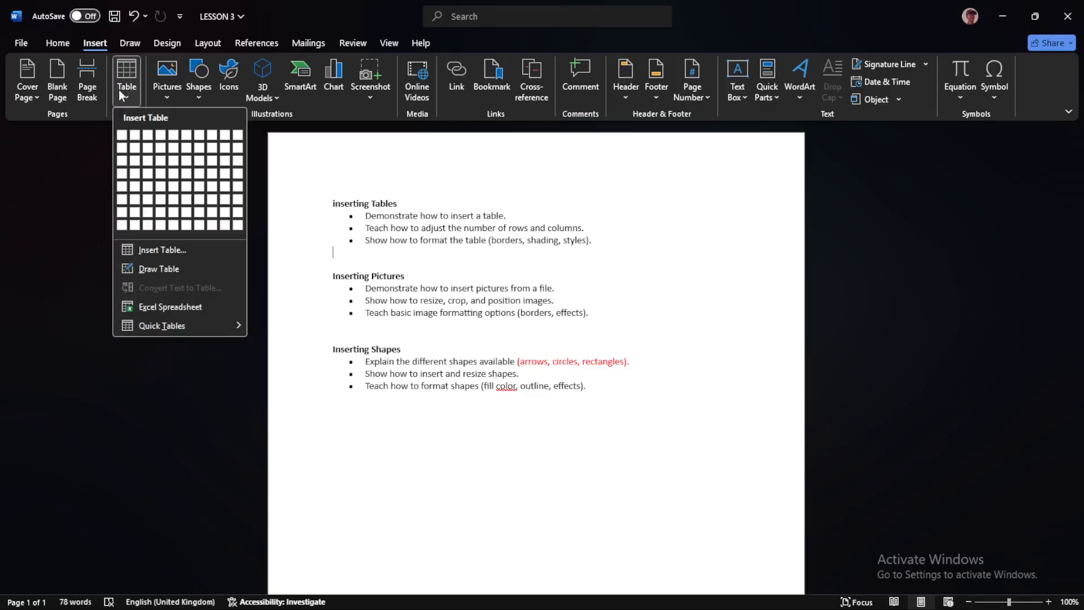
{"action": "left_click", "coordinate": [121, 92]}
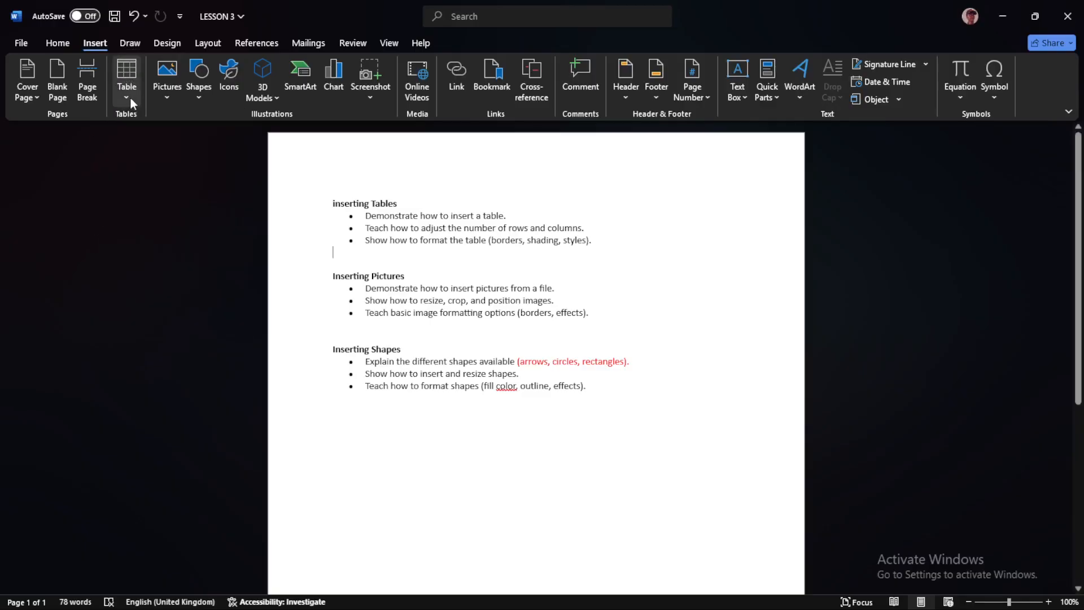
{"action": "left_click", "coordinate": [130, 97]}
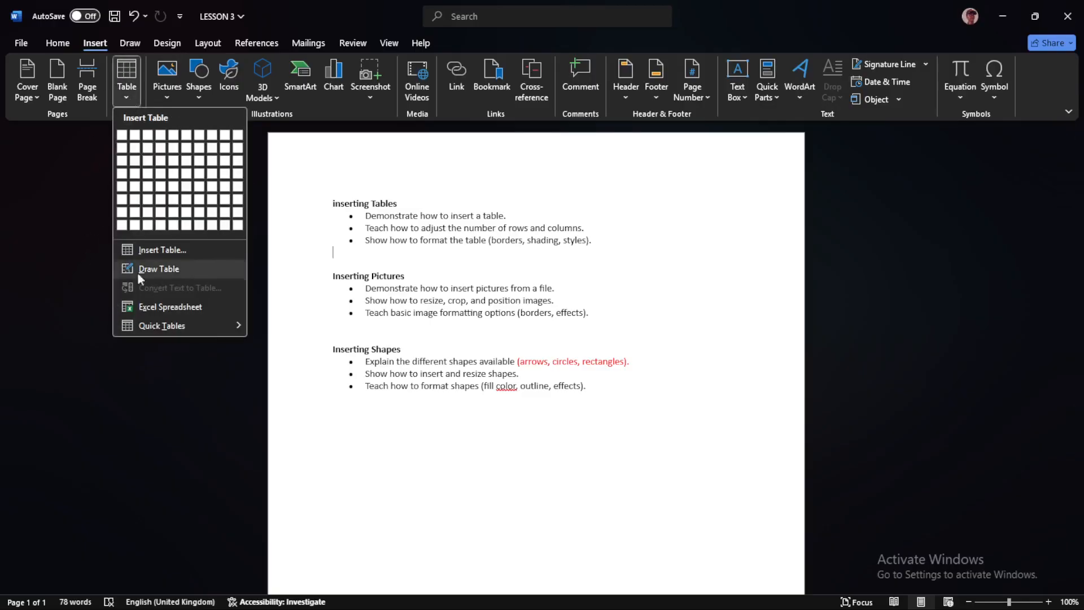
{"action": "left_click", "coordinate": [163, 249]}
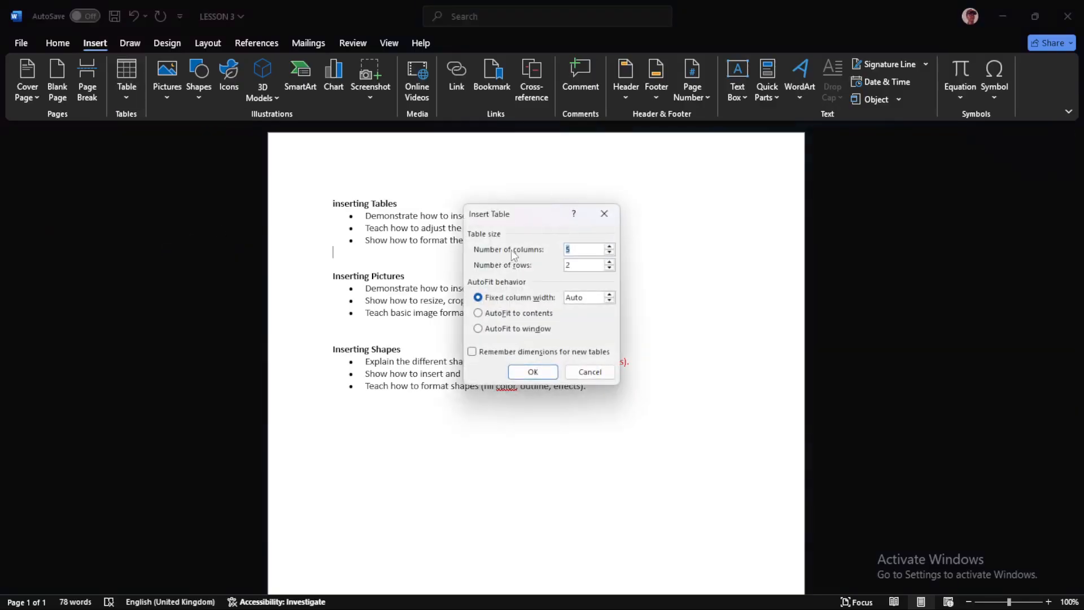
{"action": "left_click", "coordinate": [533, 372]}
Select and delete the entire two-row table below the "inserting Tables" bullets
{"action": "left_click", "coordinate": [326, 240]}
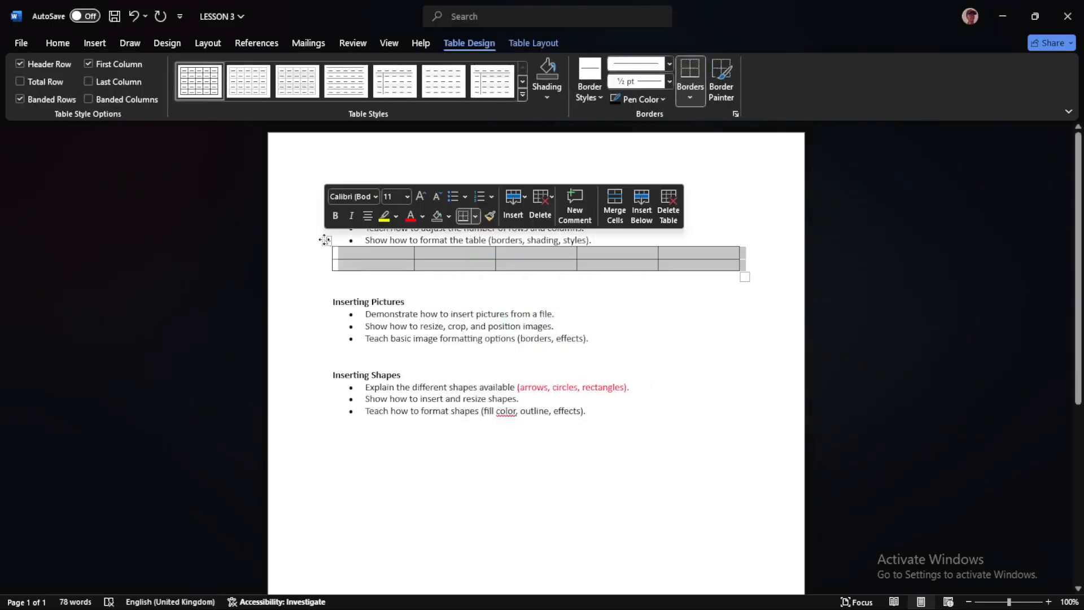
{"action": "left_click", "coordinate": [324, 240]}
{"action": "left_click", "coordinate": [328, 241]}
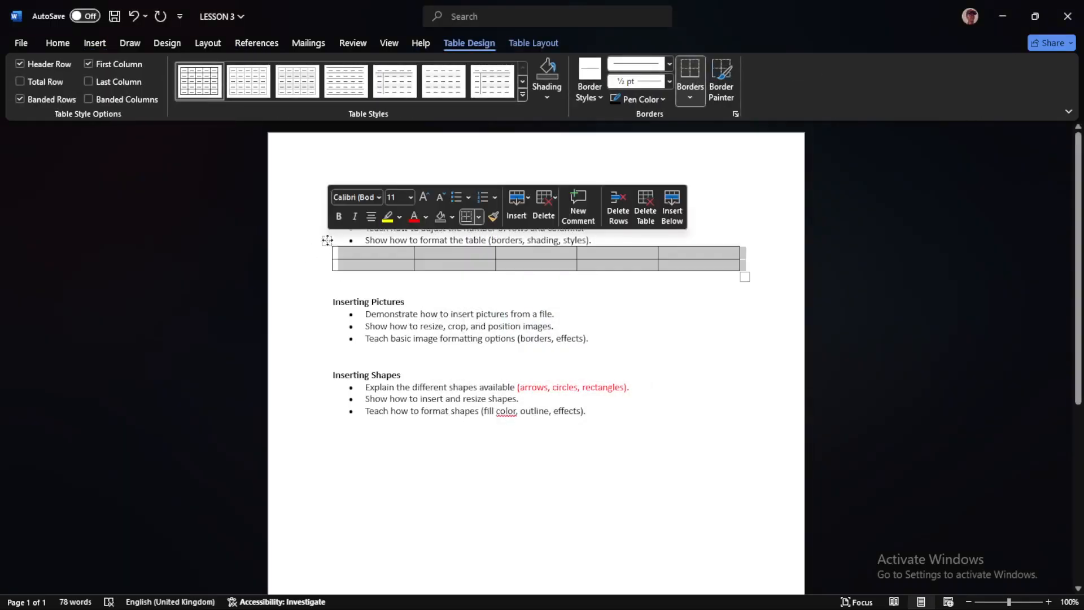
{"action": "right_click", "coordinate": [402, 251]}
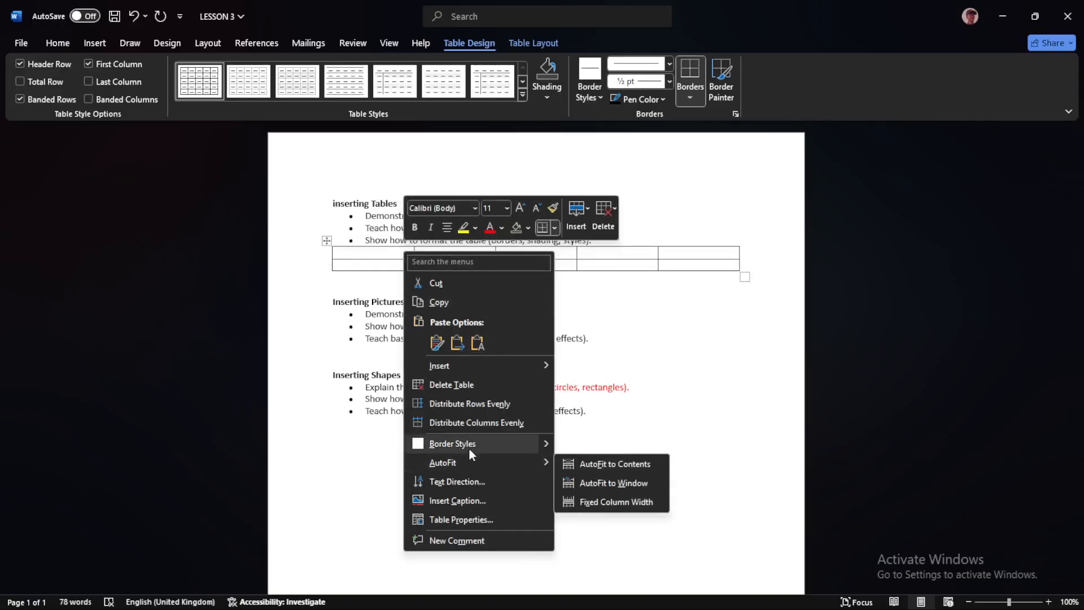
{"action": "left_click", "coordinate": [452, 385]}
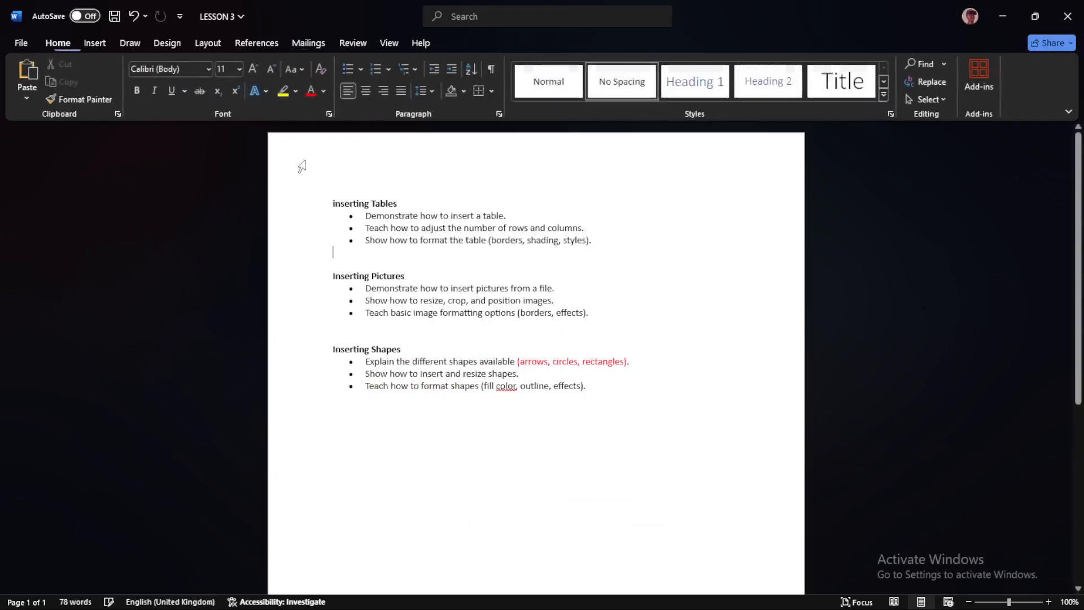
Start a new table in the Insert Table dialog, check the sample's columns in LESSON 3.pdf in Microsoft Edge, and set the number of columns to 5
{"action": "left_click", "coordinate": [95, 43]}
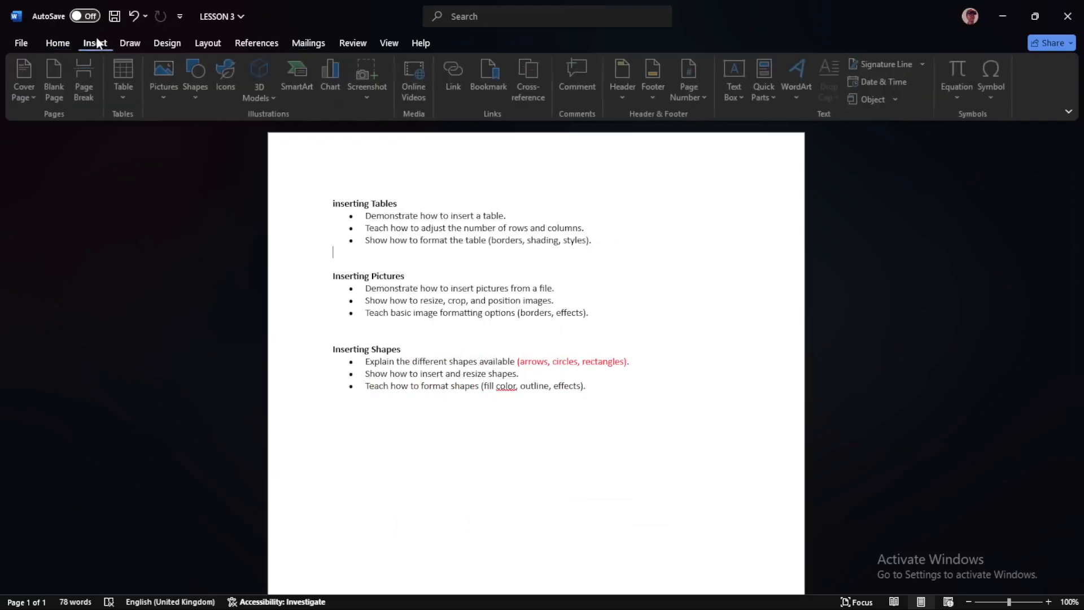
{"action": "left_click", "coordinate": [127, 97]}
{"action": "left_click", "coordinate": [150, 252]}
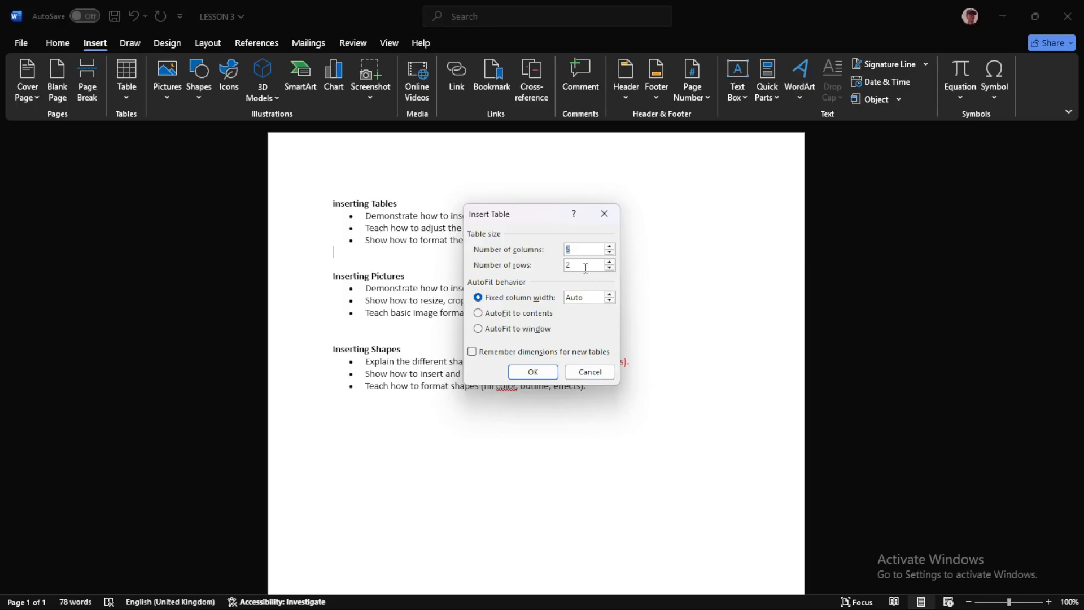
{"action": "mouse_move", "coordinate": [400, 605]}
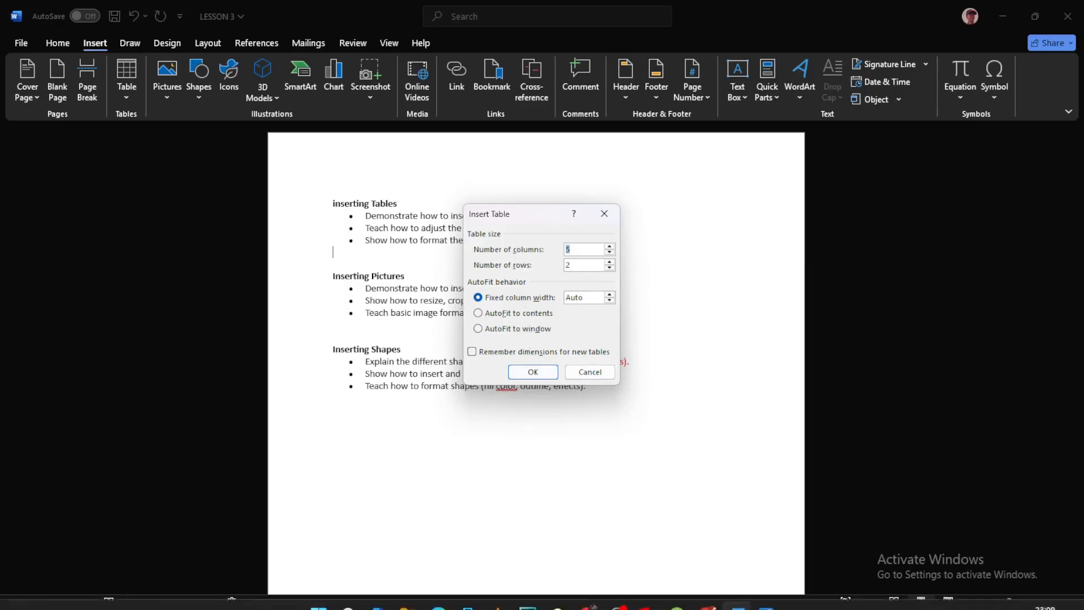
{"action": "left_click", "coordinate": [438, 593]}
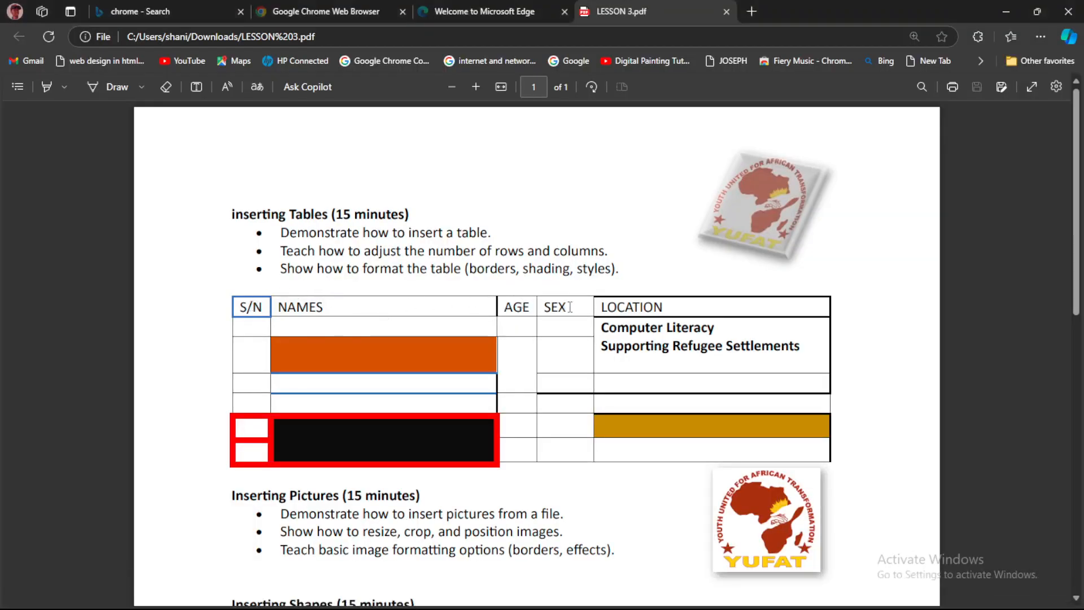
{"action": "mouse_move", "coordinate": [382, 608]}
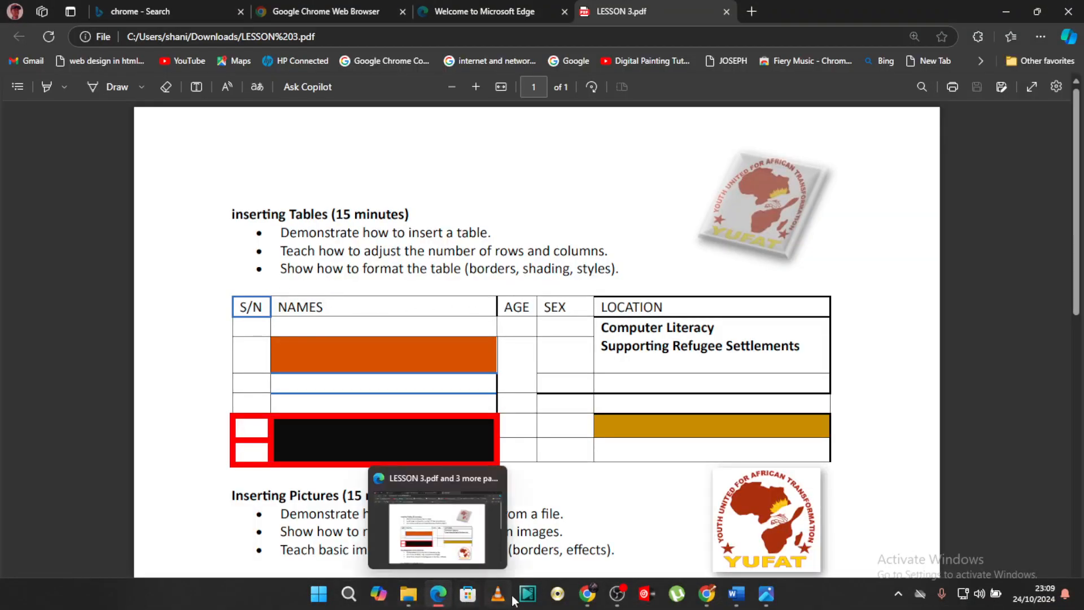
{"action": "left_click", "coordinate": [737, 596]}
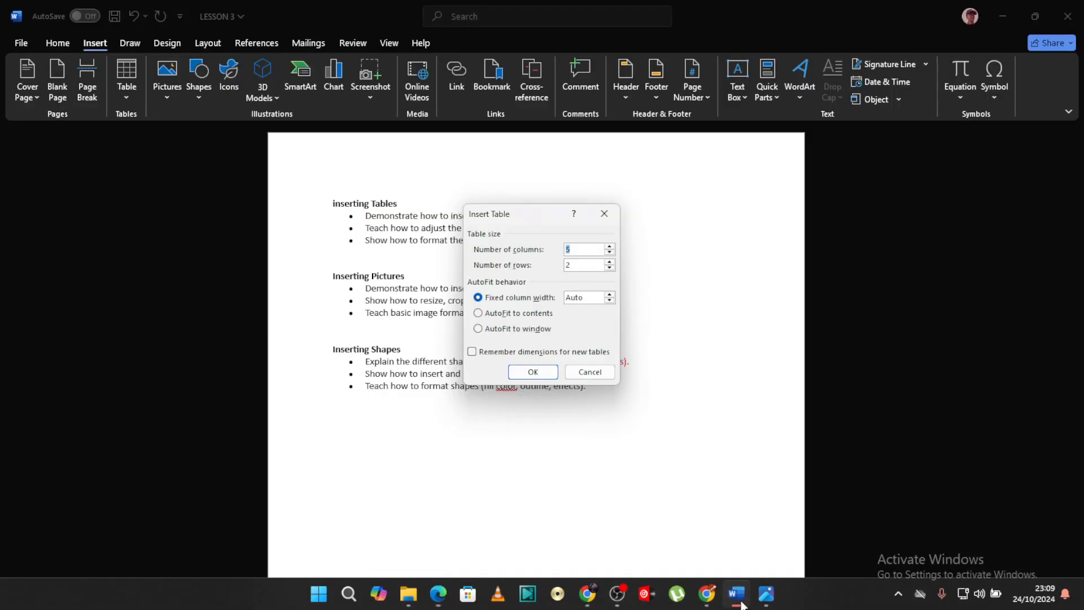
{"action": "left_click", "coordinate": [577, 249]}
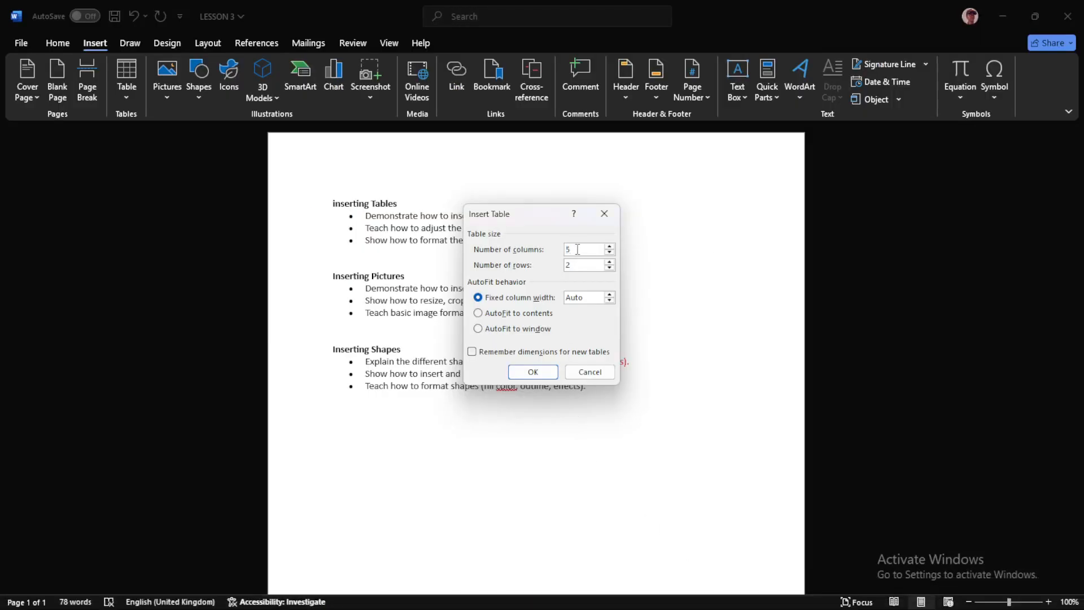
{"action": "key", "text": "BackSpace"}
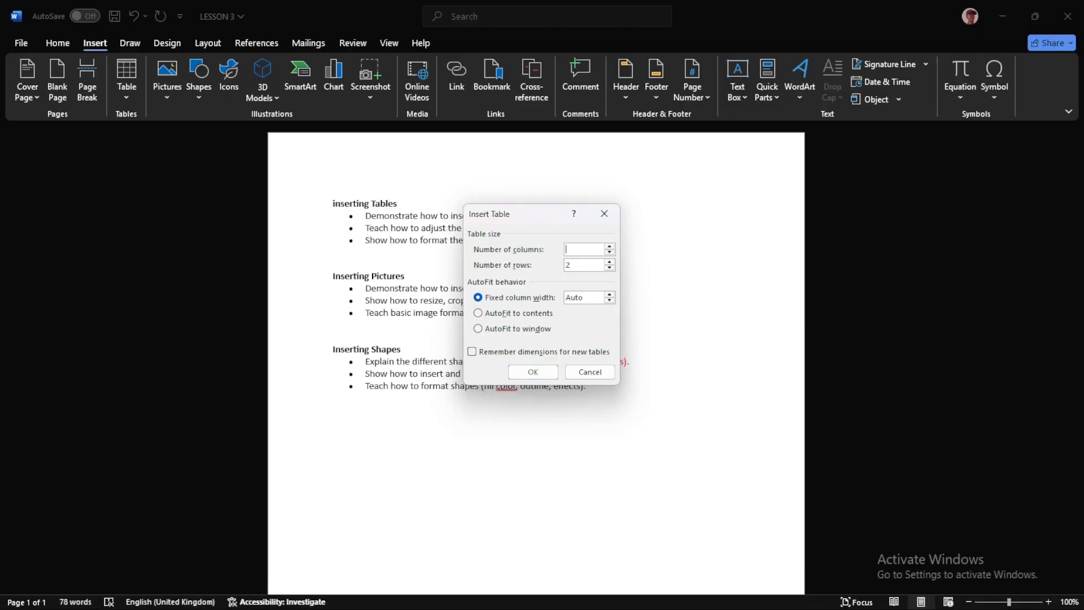
{"action": "type", "text": "5"}
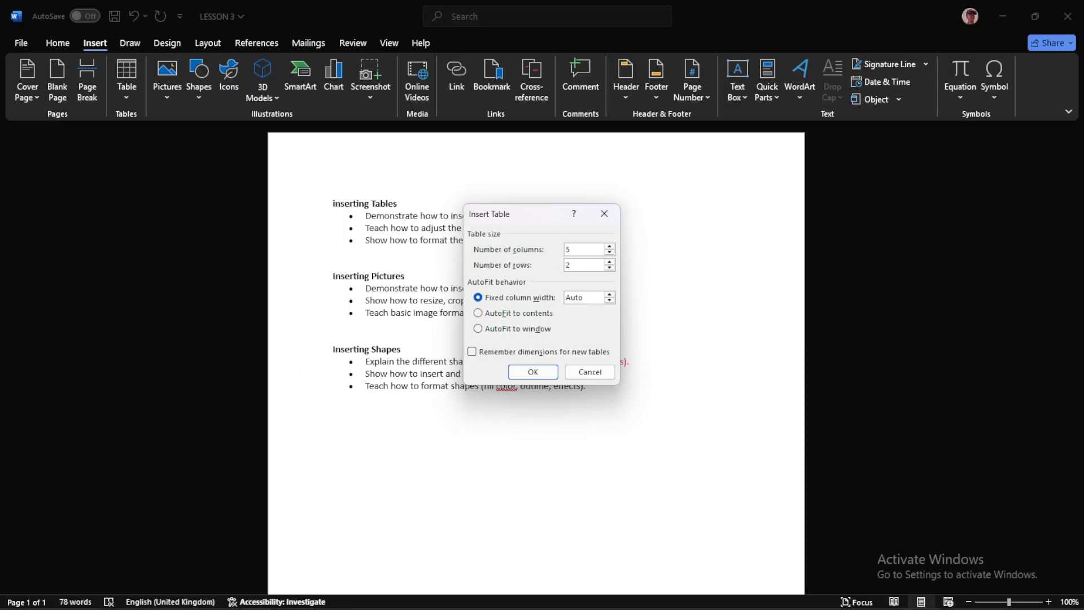
Check the sample table's rows in LESSON 3.pdf in Microsoft Edge, set the number of rows to 7 in Word and create the table
{"action": "mouse_move", "coordinate": [313, 594]}
{"action": "left_click", "coordinate": [437, 602]}
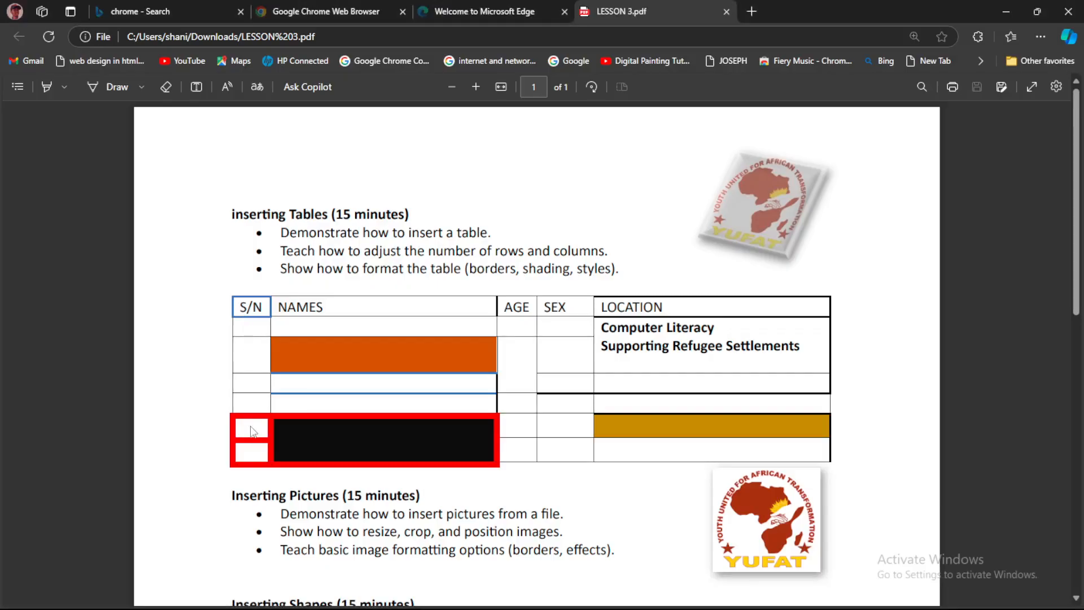
{"action": "mouse_move", "coordinate": [322, 607]}
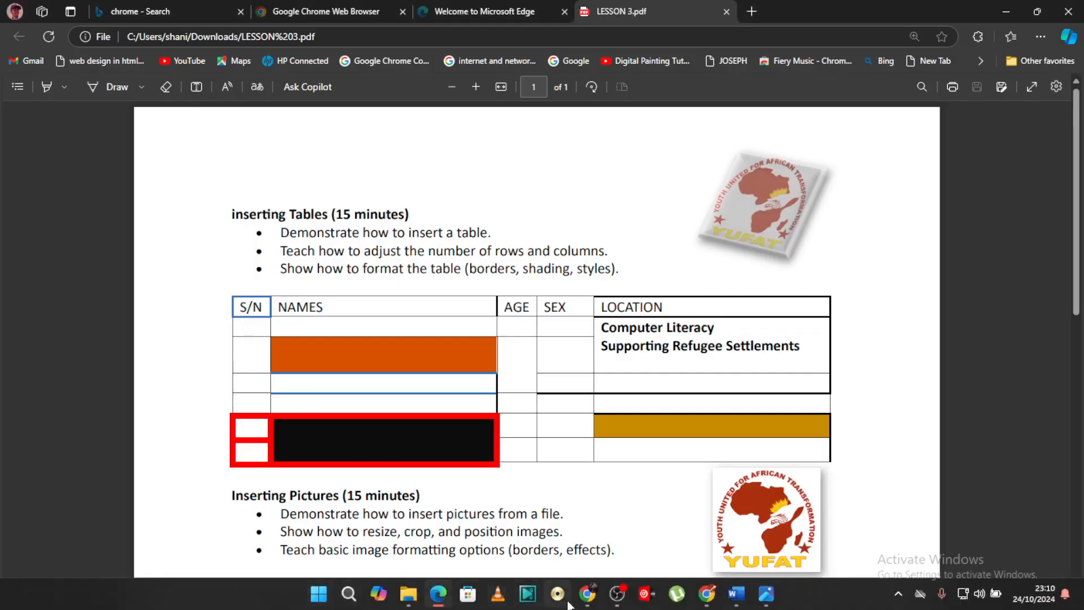
{"action": "left_click", "coordinate": [737, 594]}
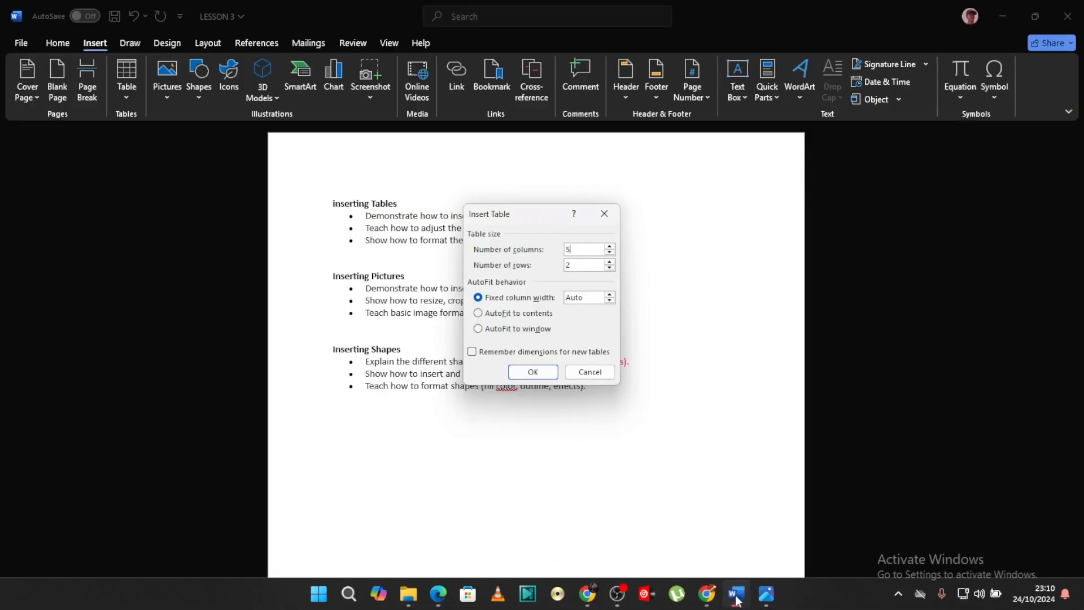
{"action": "left_click", "coordinate": [578, 263]}
{"action": "key", "text": "BackSpace"}
{"action": "type", "text": "7"}
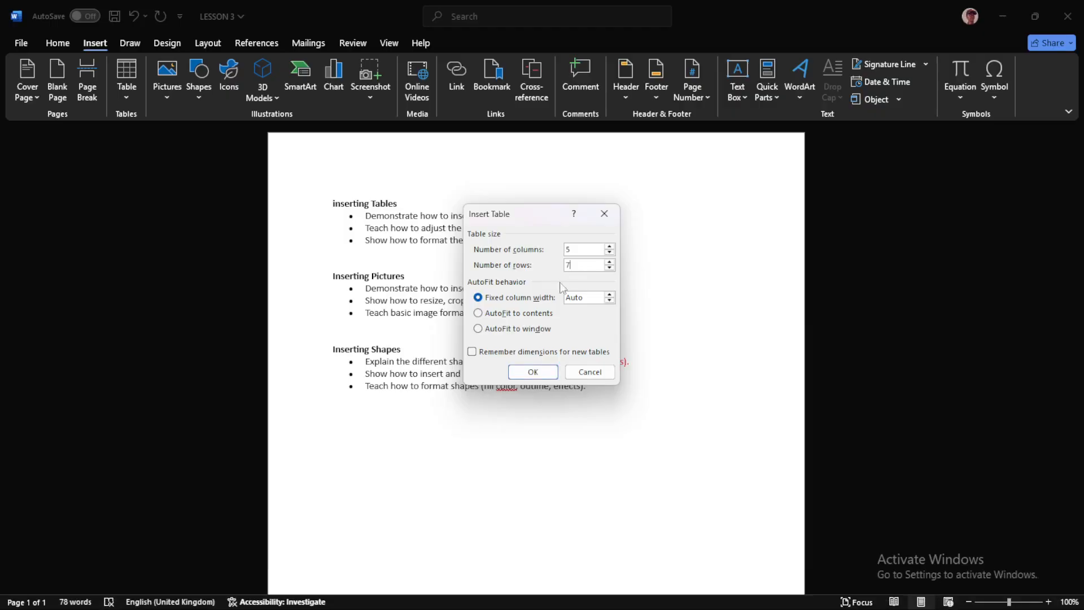
{"action": "left_click", "coordinate": [532, 372]}
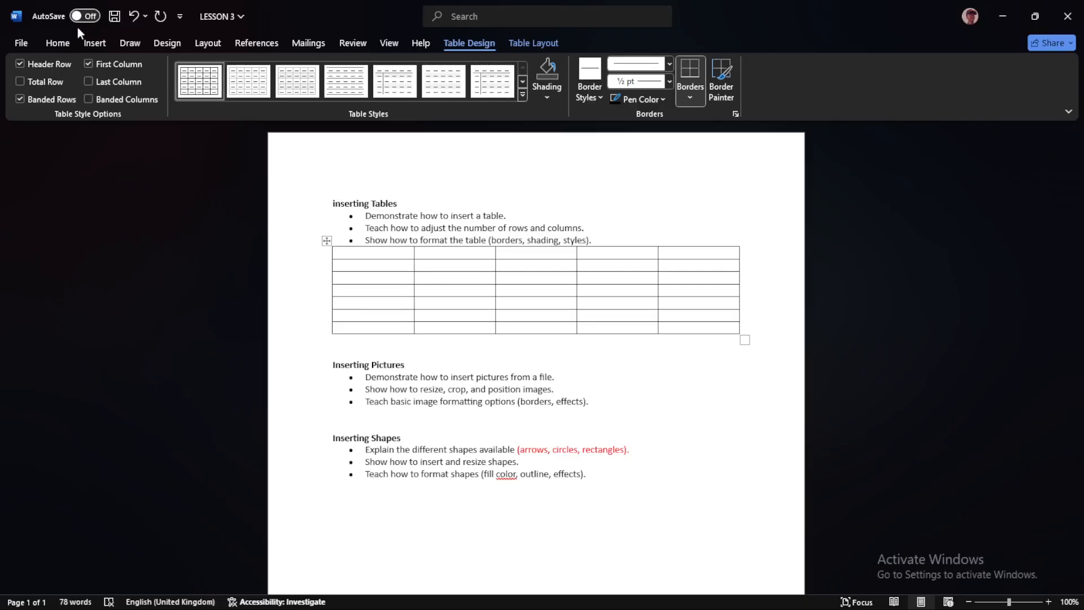
{"action": "scroll", "coordinate": [34, 230], "scroll_direction": "up", "scroll_amount": 1, "text": "ctrl"}
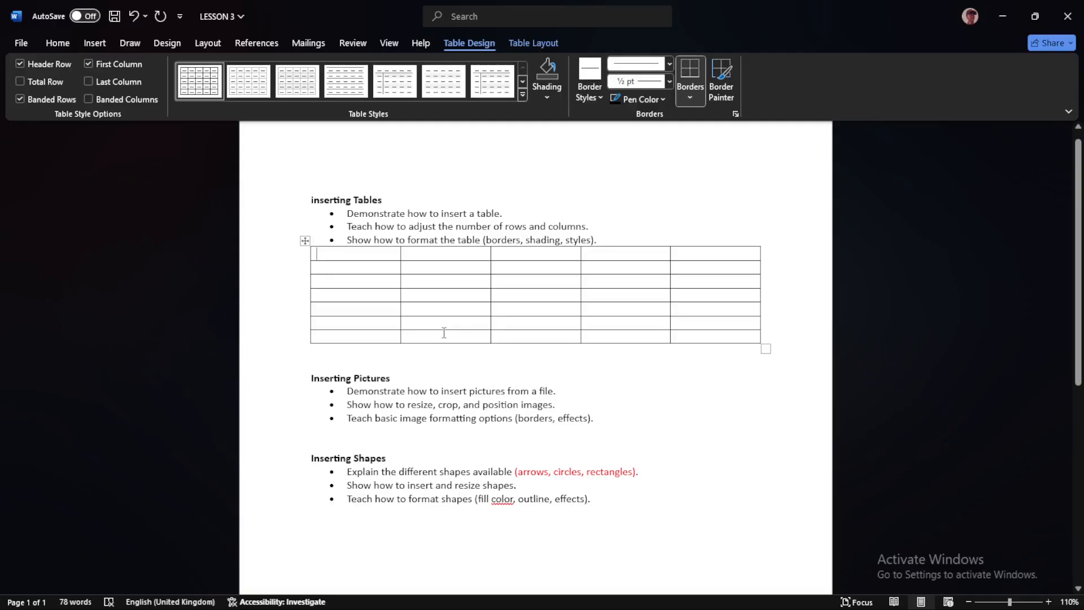
{"action": "mouse_move", "coordinate": [577, 608]}
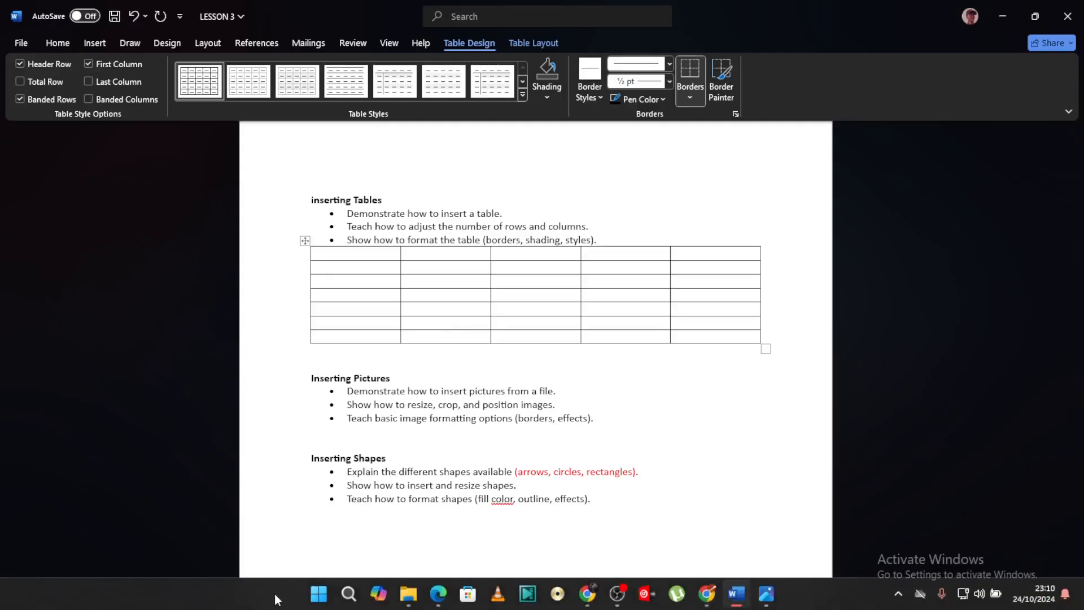
Copy the S/N heading from the sample table in LESSON 3.pdf in Microsoft Edge and paste it into the Word table's first header cell
{"action": "left_click", "coordinate": [438, 603]}
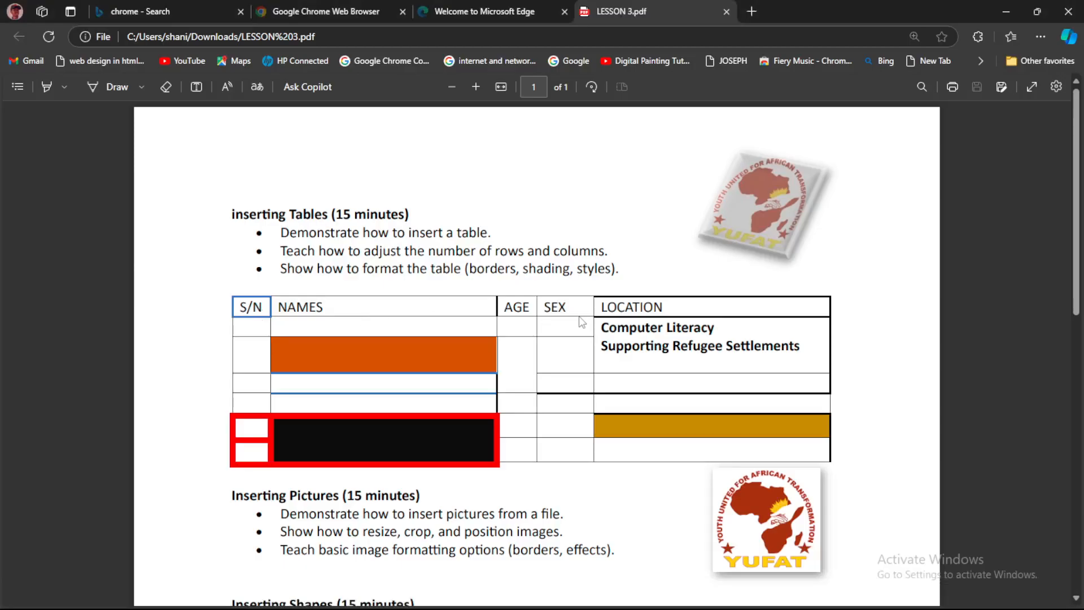
{"action": "left_click_drag", "start_coordinate": [265, 308], "coordinate": [228, 305]}
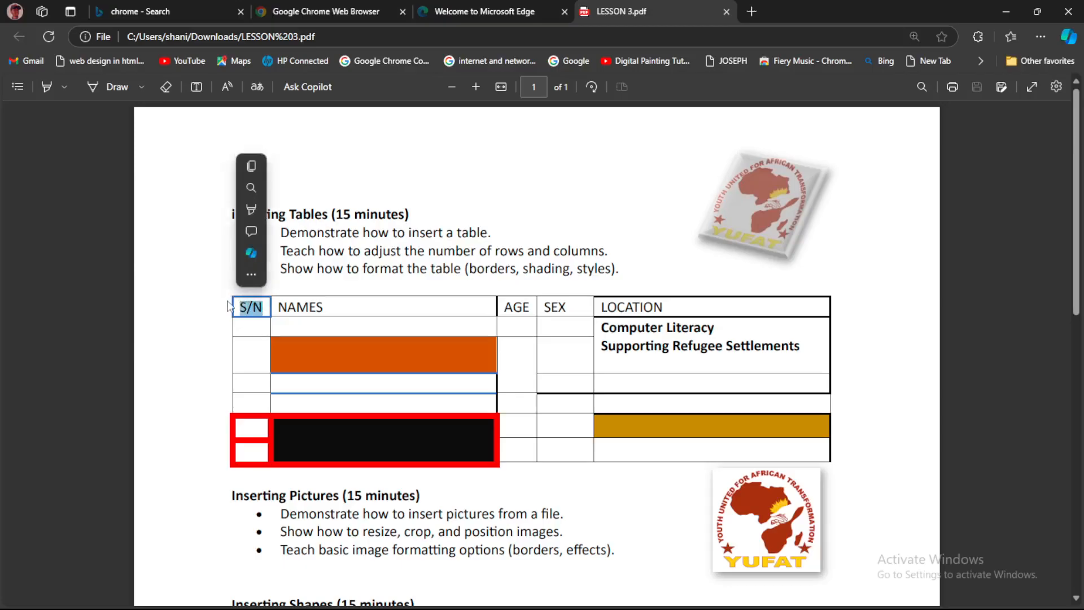
{"action": "right_click", "coordinate": [256, 309]}
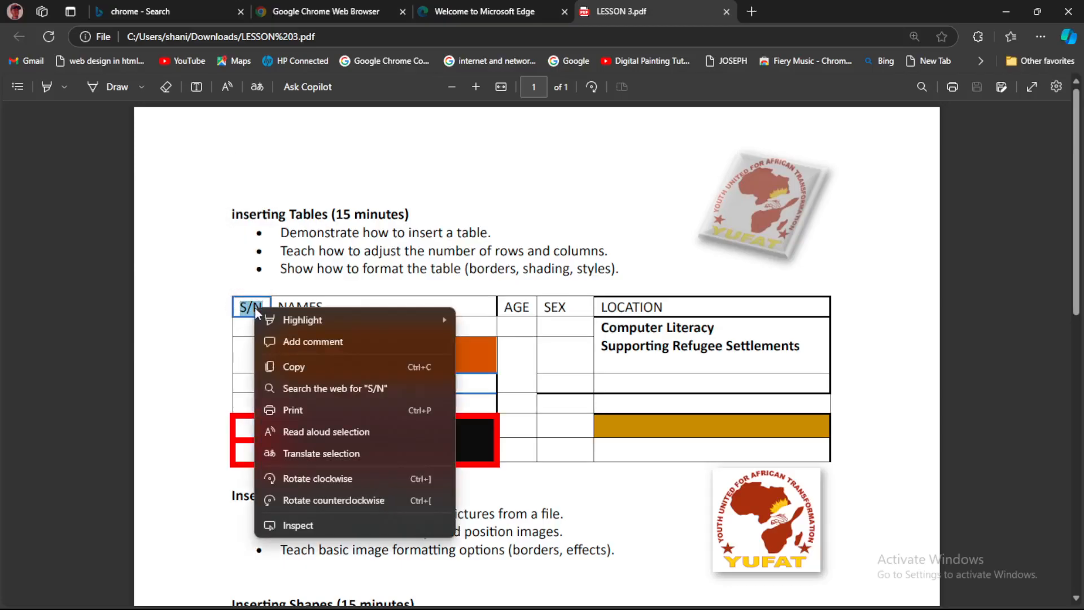
{"action": "left_click", "coordinate": [311, 366]}
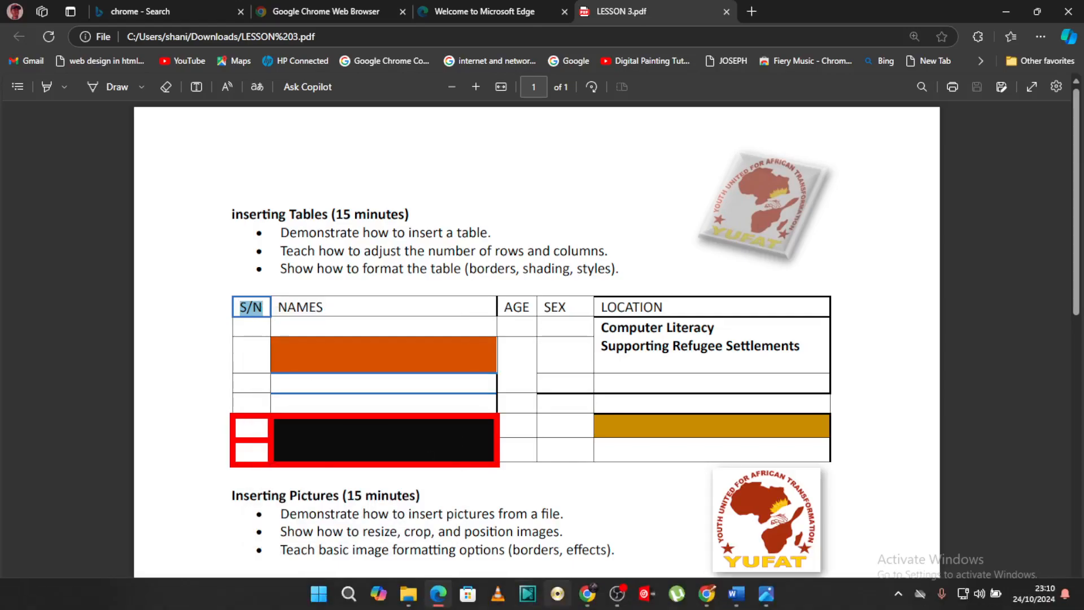
{"action": "left_click", "coordinate": [736, 593]}
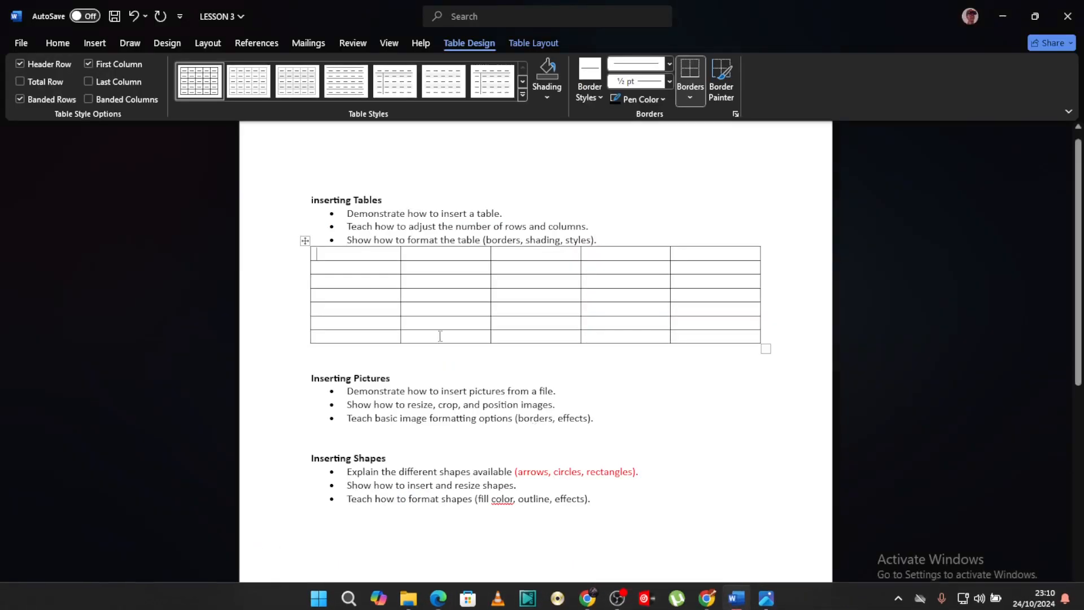
{"action": "left_click", "coordinate": [321, 251]}
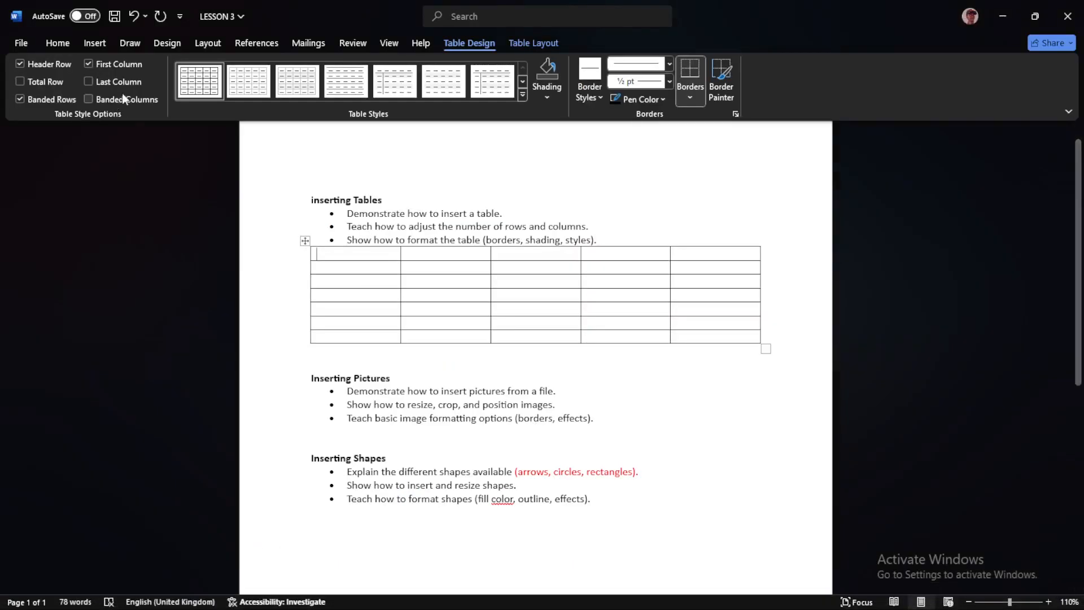
{"action": "left_click", "coordinate": [58, 43]}
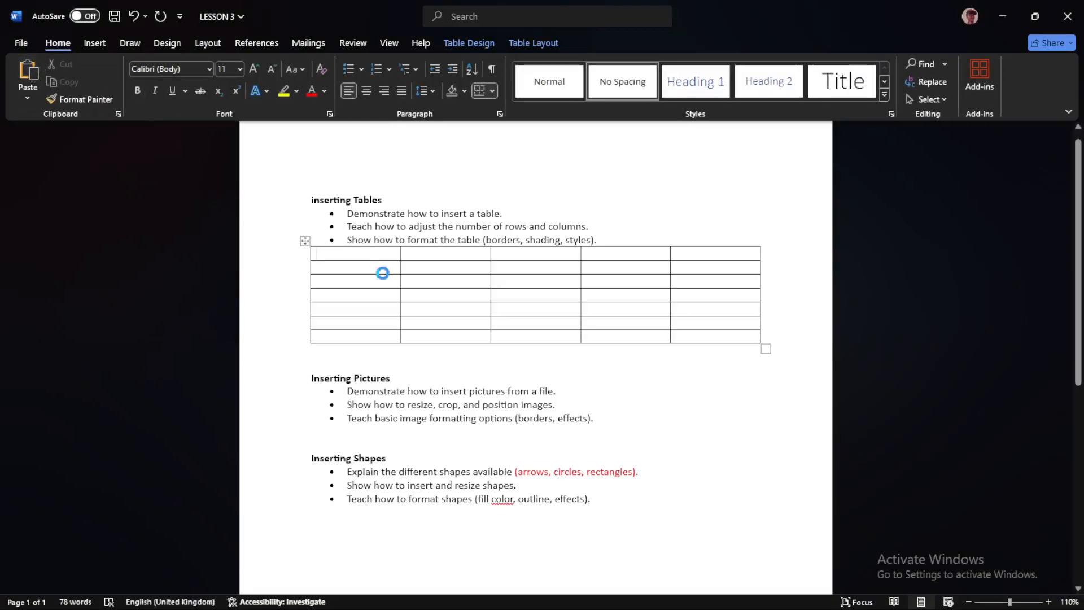
{"action": "key", "text": "ctrl+v"}
{"action": "key", "text": "Tab"}
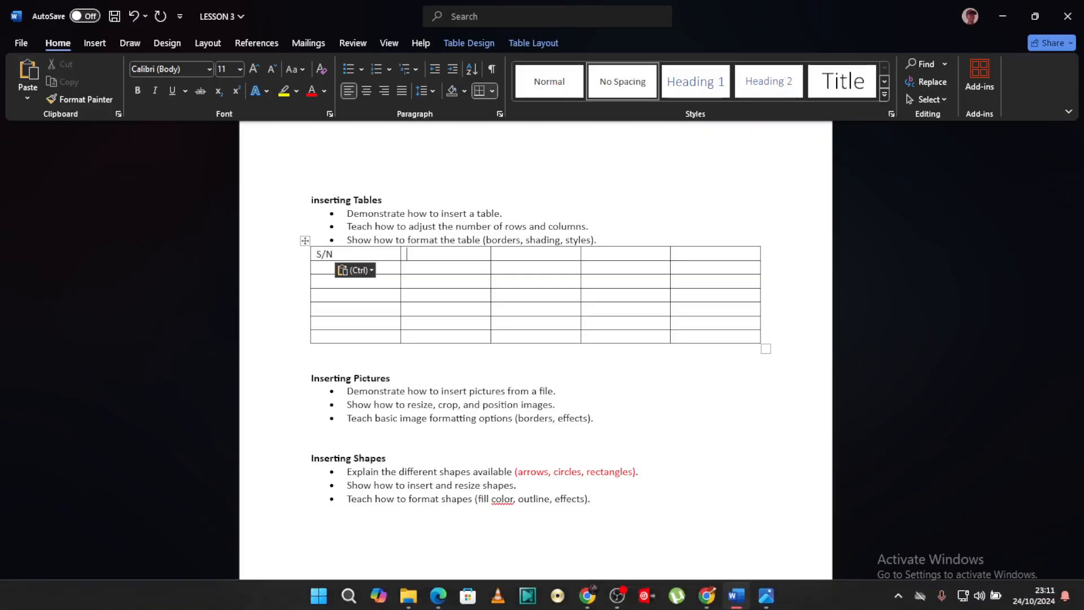
Copy the NAMES heading from LESSON 3.pdf in Microsoft Edge and paste it into the second header cell in Word
{"action": "left_click", "coordinate": [438, 595]}
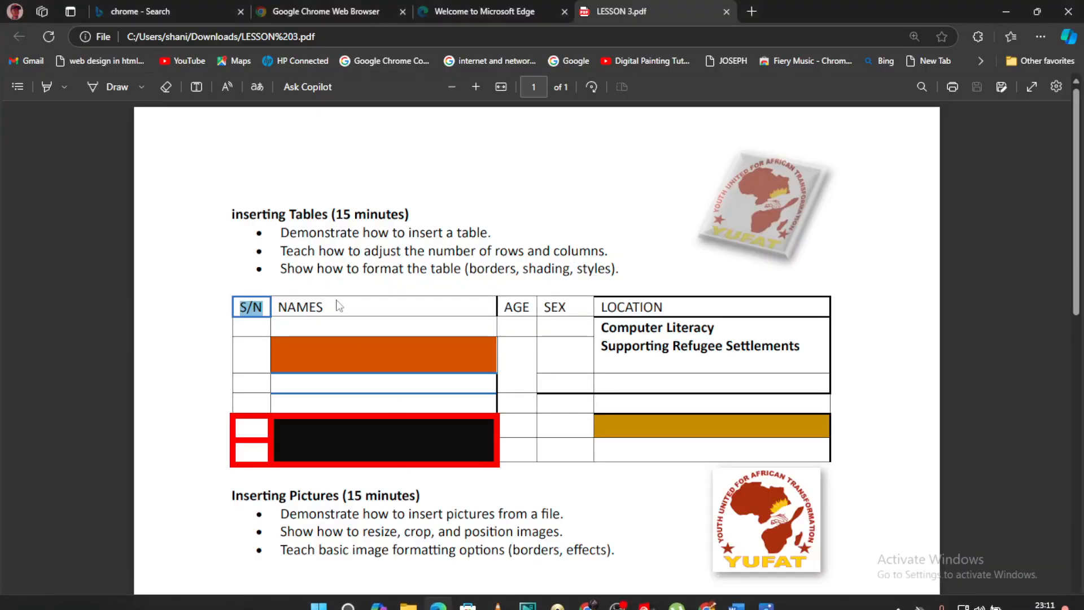
{"action": "left_click_drag", "start_coordinate": [329, 307], "coordinate": [264, 306]}
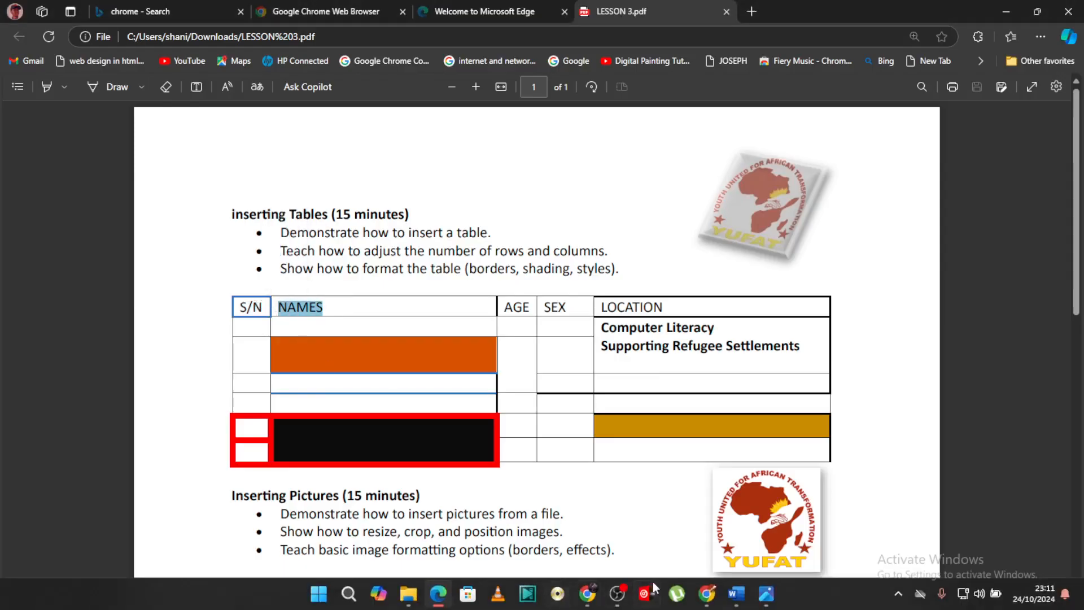
{"action": "left_click", "coordinate": [736, 593]}
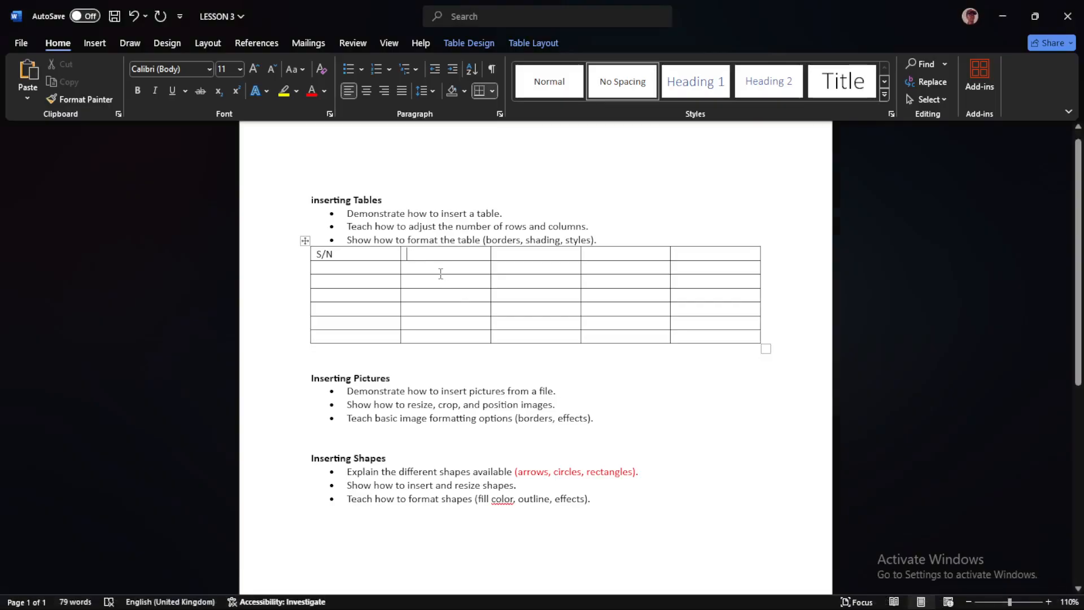
{"action": "key", "text": "ctrl+v"}
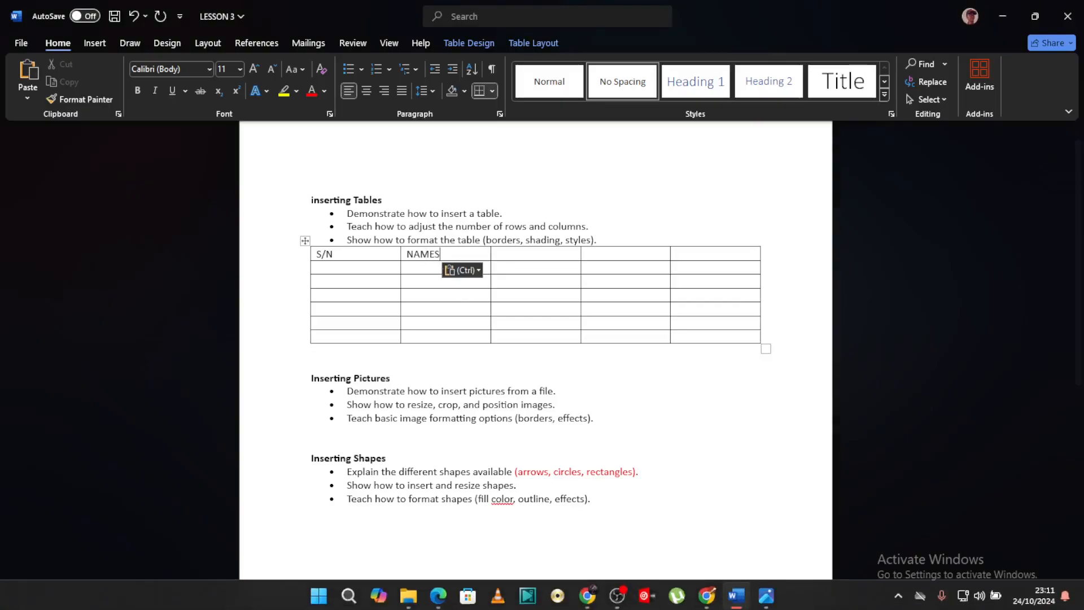
Copy the AGE heading from LESSON 3.pdf in Microsoft Edge into the third header cell in Word, and select SEX in the PDF
{"action": "left_click", "coordinate": [438, 600]}
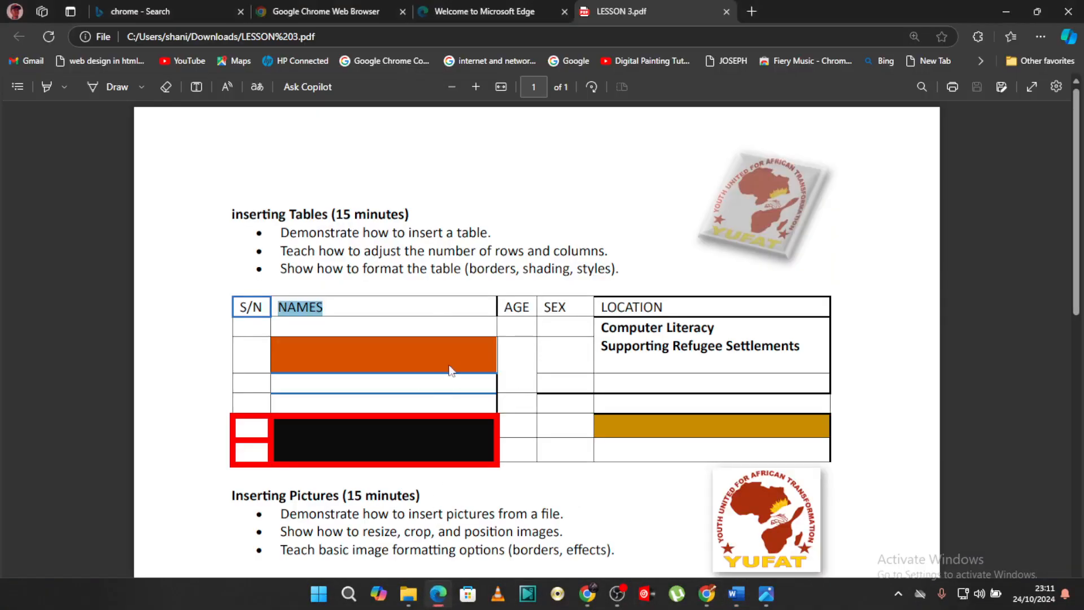
{"action": "left_click_drag", "start_coordinate": [530, 307], "coordinate": [496, 309]}
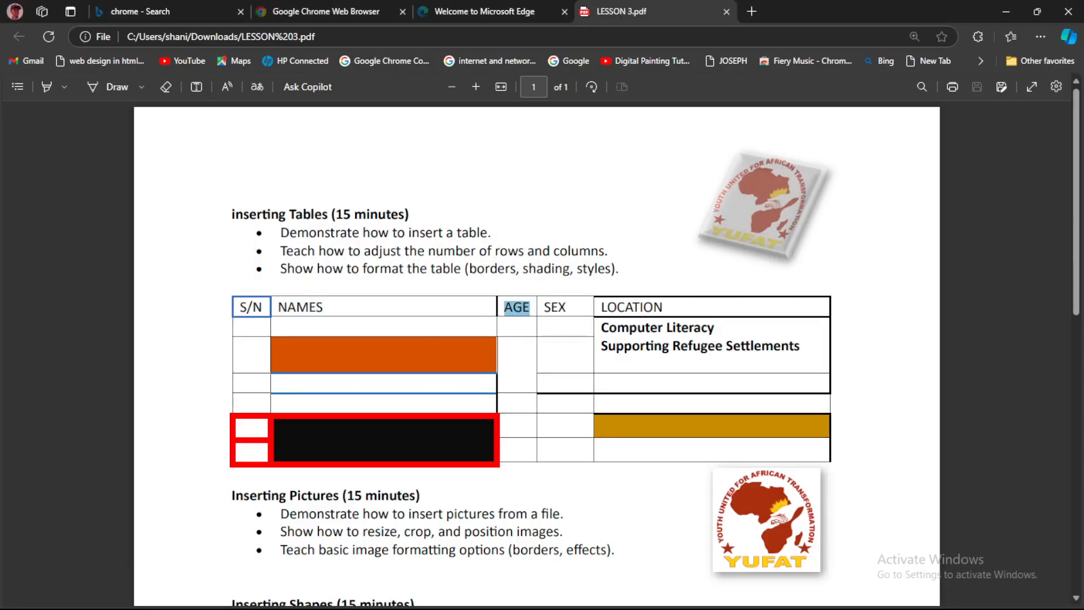
{"action": "left_click", "coordinate": [736, 594]}
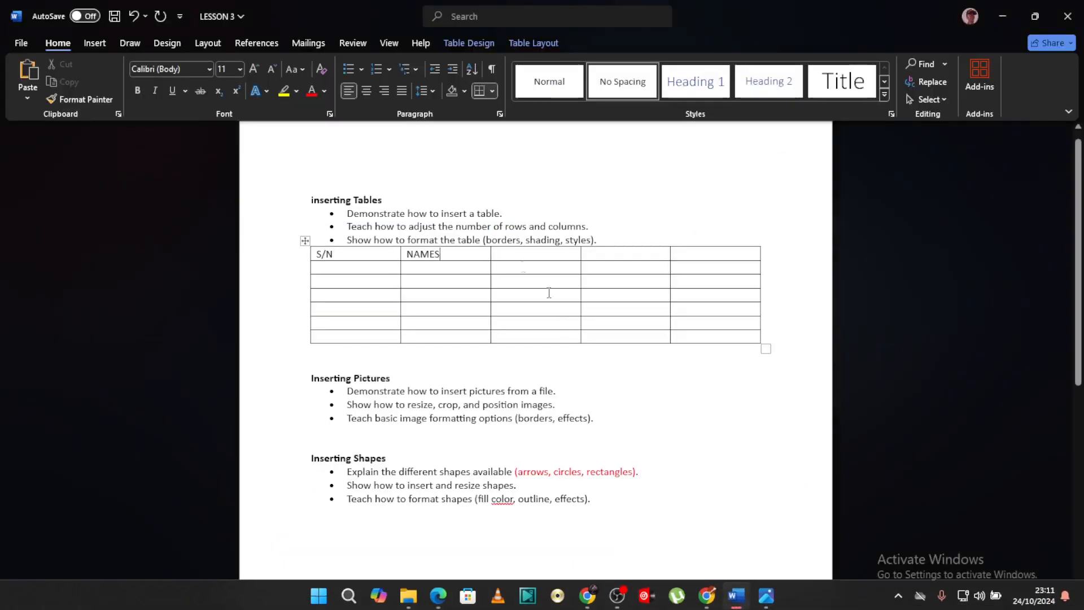
{"action": "key", "text": "ctrl+v"}
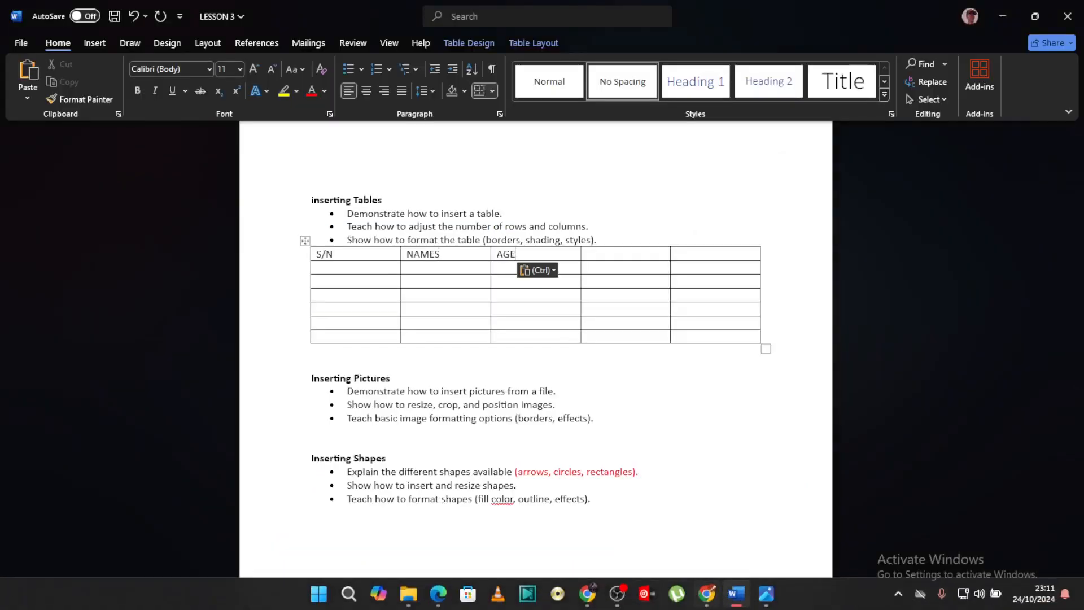
{"action": "left_click", "coordinate": [438, 594]}
{"action": "left_click_drag", "start_coordinate": [570, 306], "coordinate": [538, 306]}
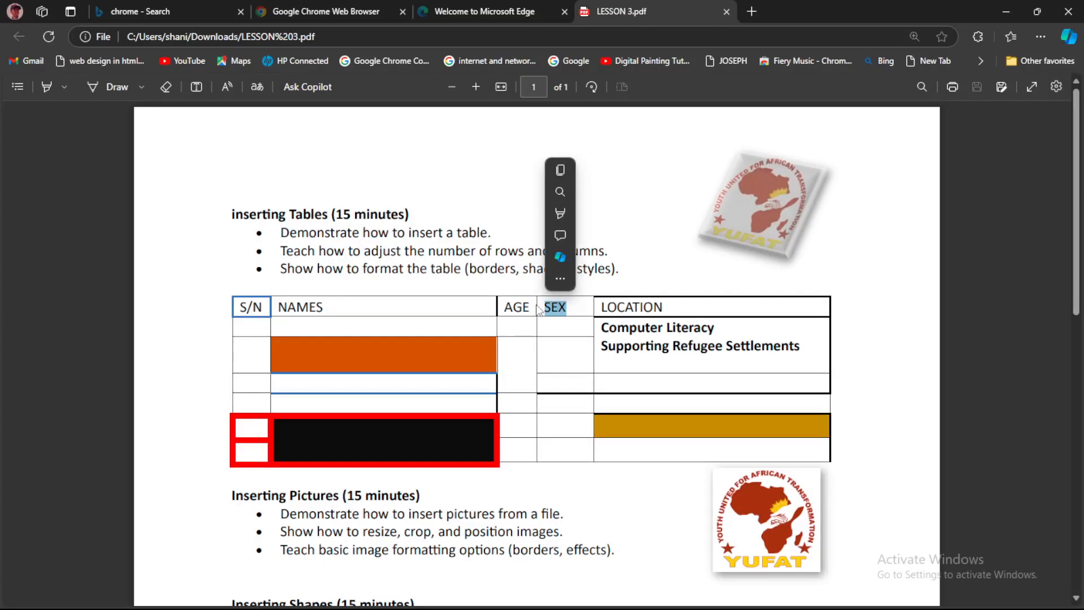
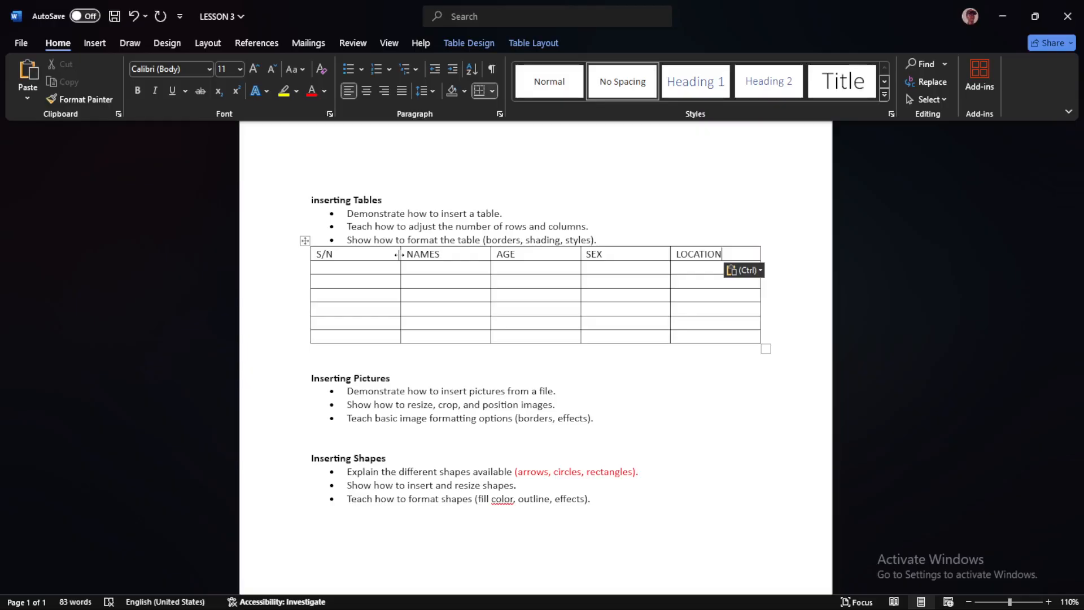
Narrow the S/N, AGE and SEX columns to fit their headings, leaving the NAMES and LOCATION columns wide
{"action": "left_click_drag", "start_coordinate": [399, 254], "coordinate": [338, 252]}
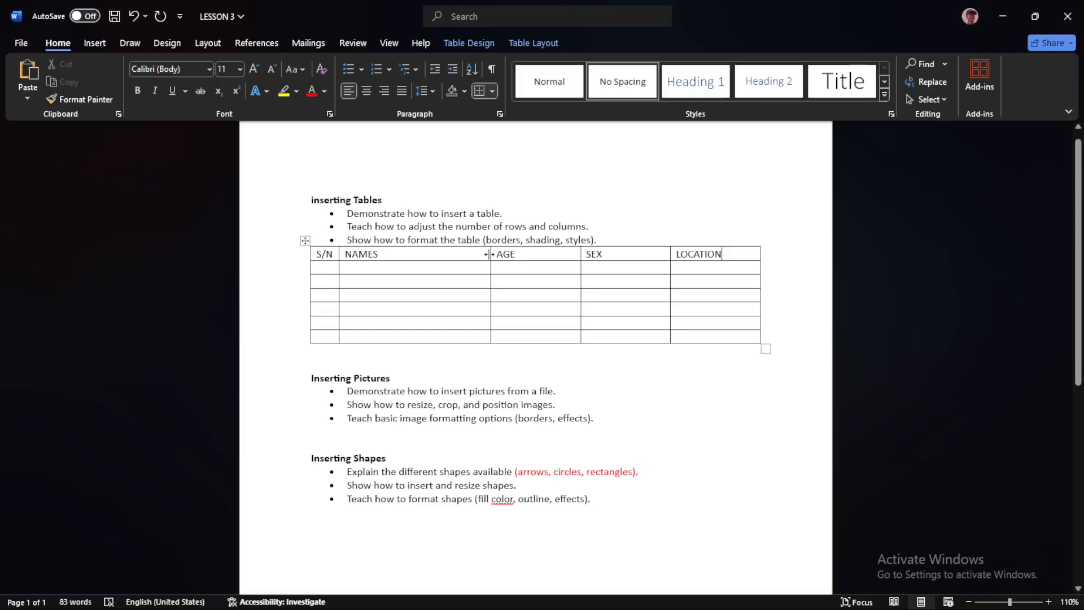
{"action": "left_click_drag", "start_coordinate": [490, 254], "coordinate": [551, 253]}
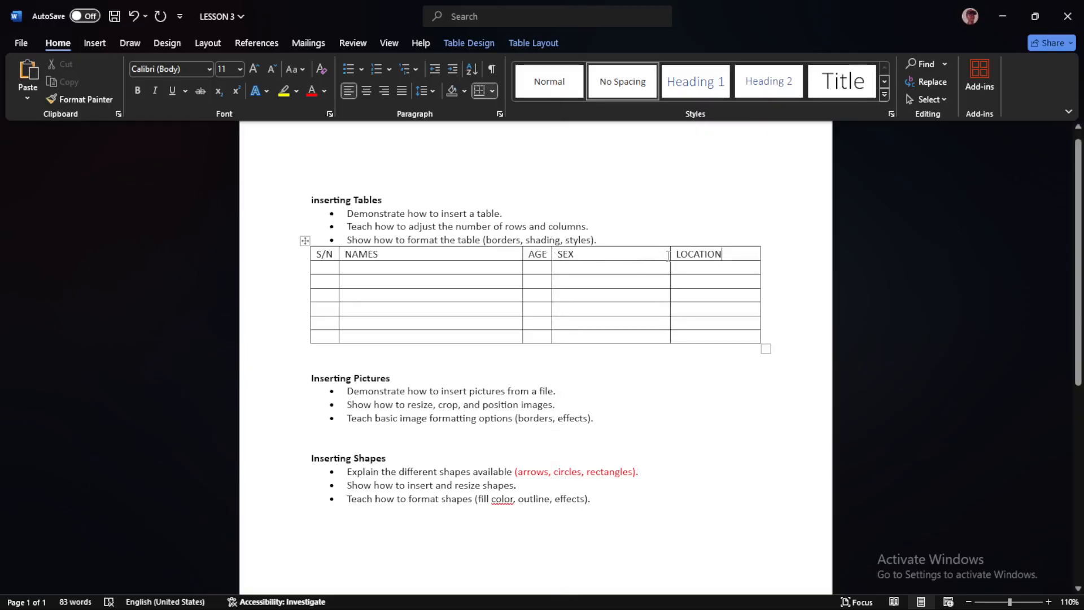
{"action": "left_click_drag", "start_coordinate": [668, 253], "coordinate": [577, 258]}
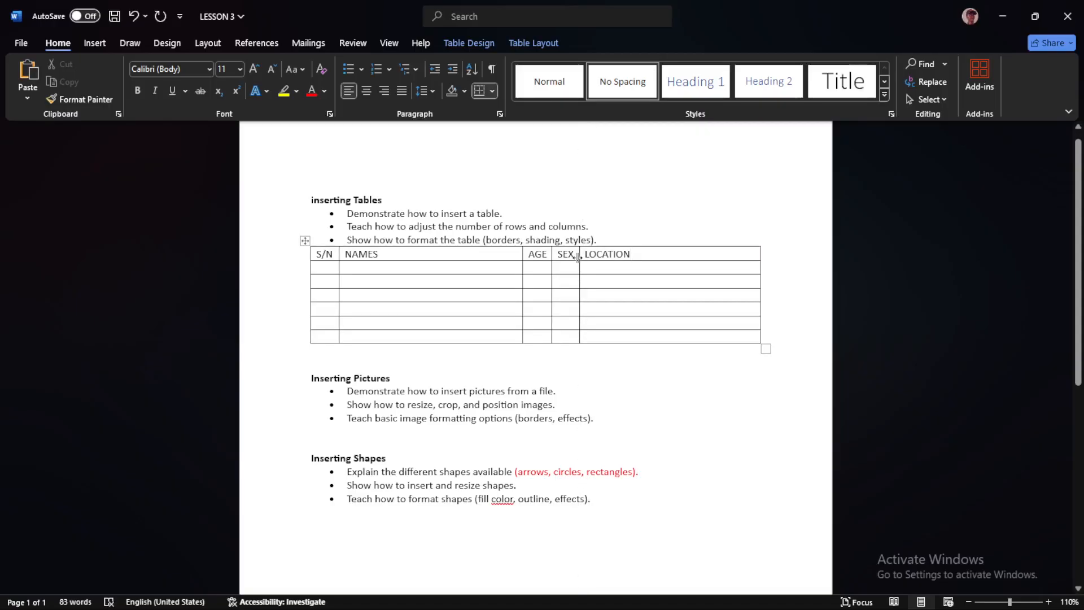
Compare the column widths with the sample table in LESSON 3.pdf in Microsoft Edge and return to the Word document
{"action": "mouse_move", "coordinate": [361, 609]}
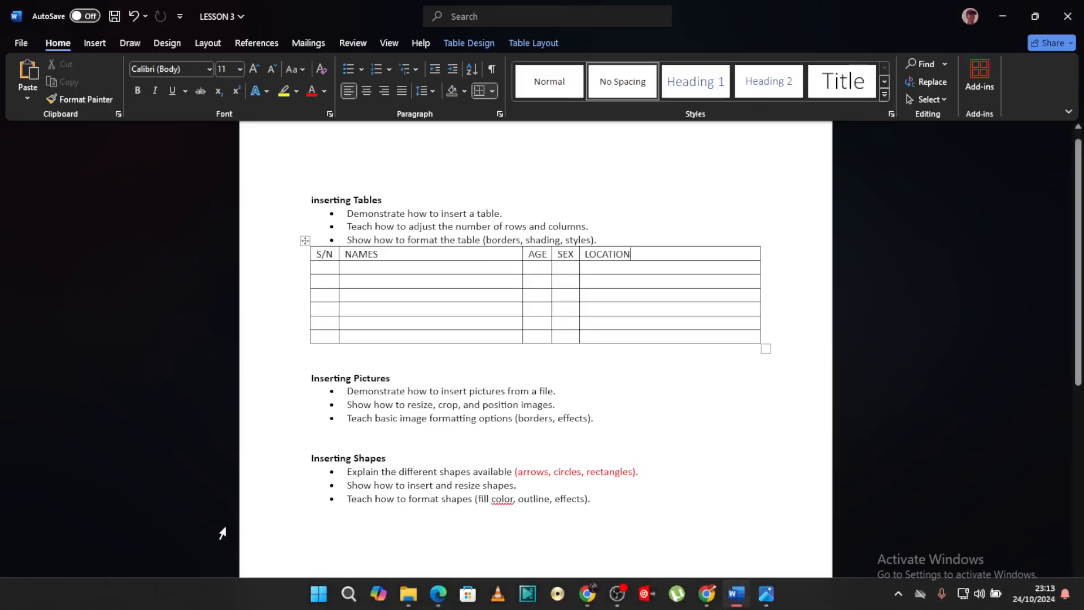
{"action": "left_click", "coordinate": [438, 594]}
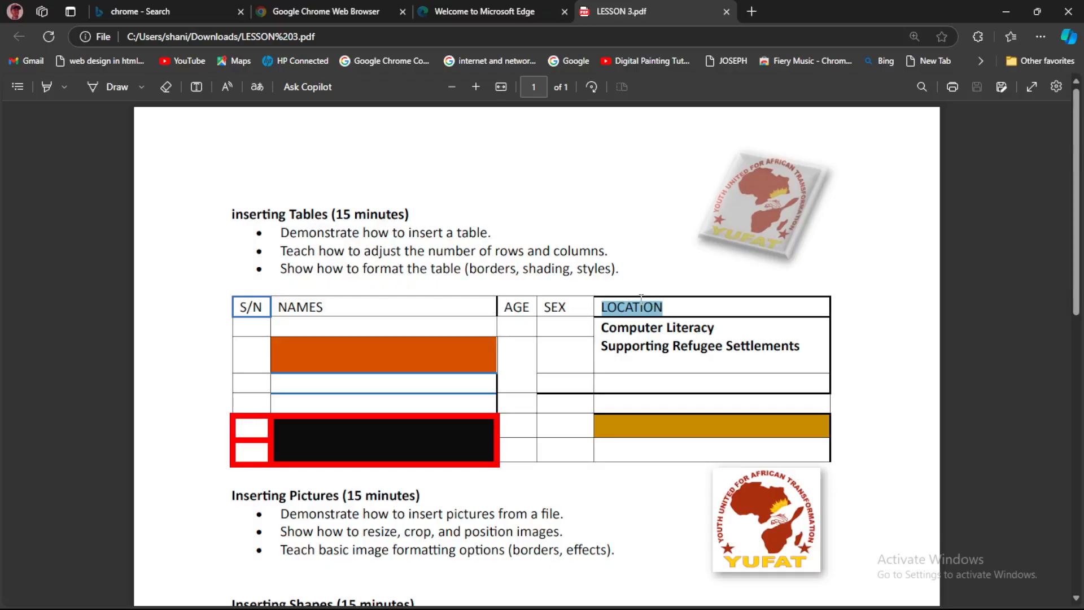
{"action": "mouse_move", "coordinate": [528, 601]}
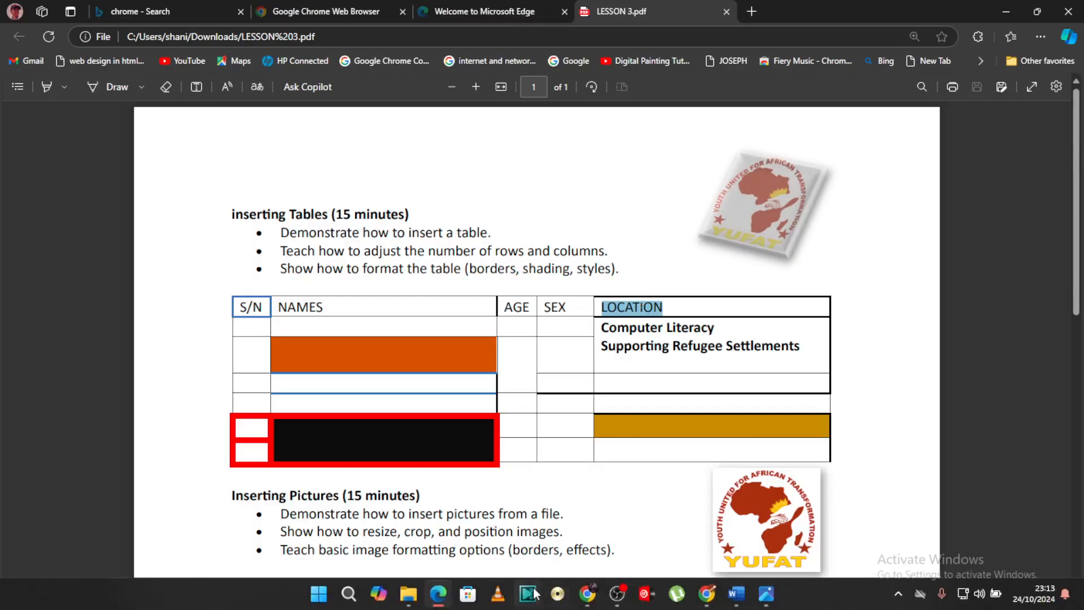
{"action": "left_click", "coordinate": [741, 595]}
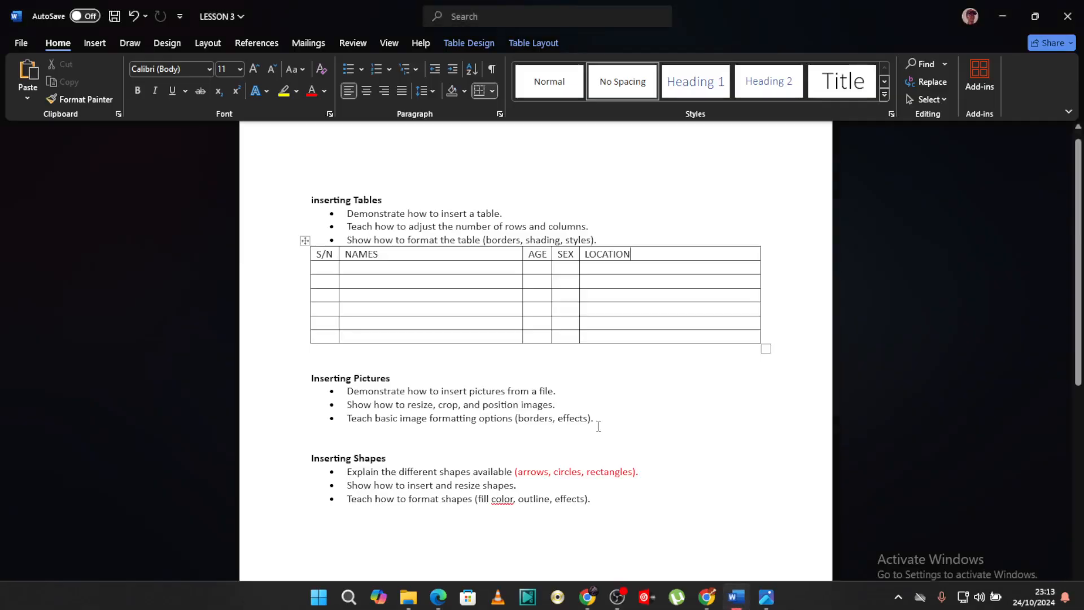
{"action": "left_click", "coordinate": [651, 253]}
{"action": "left_click_drag", "start_coordinate": [563, 251], "coordinate": [524, 241]}
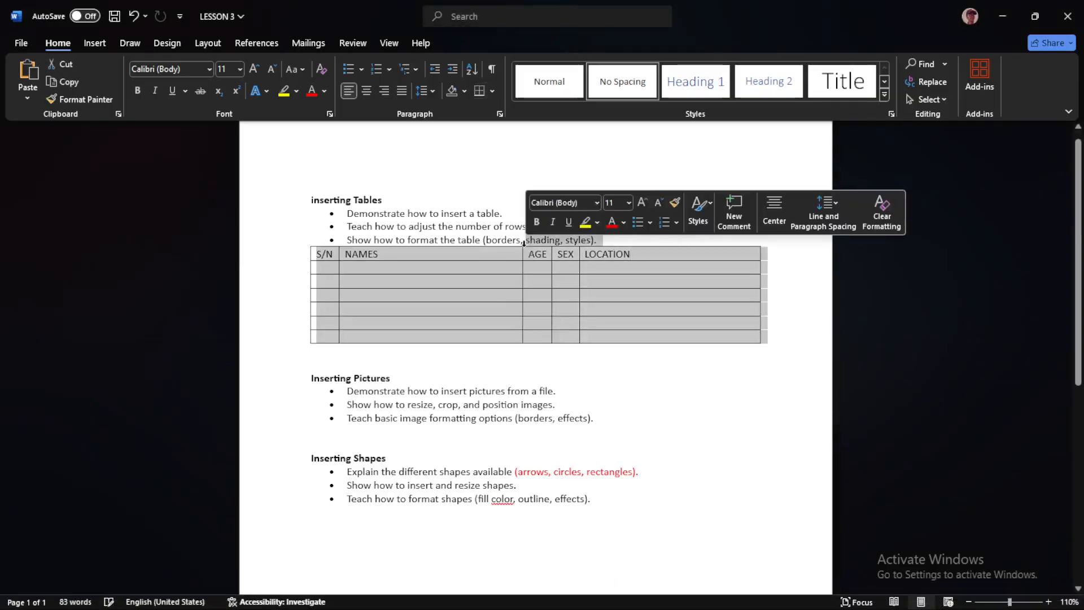
{"action": "left_click", "coordinate": [472, 264]}
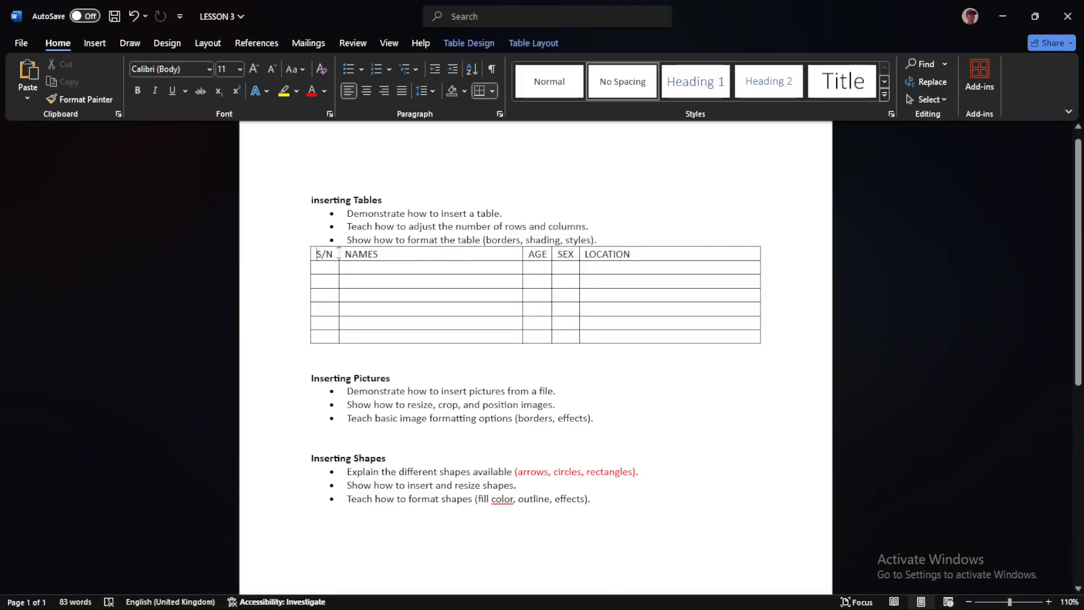
Format the entire header row from S/N to LOCATION in bold at font size 14
{"action": "left_click_drag", "start_coordinate": [318, 253], "coordinate": [412, 254]}
{"action": "left_click_drag", "start_coordinate": [537, 249], "coordinate": [649, 255]}
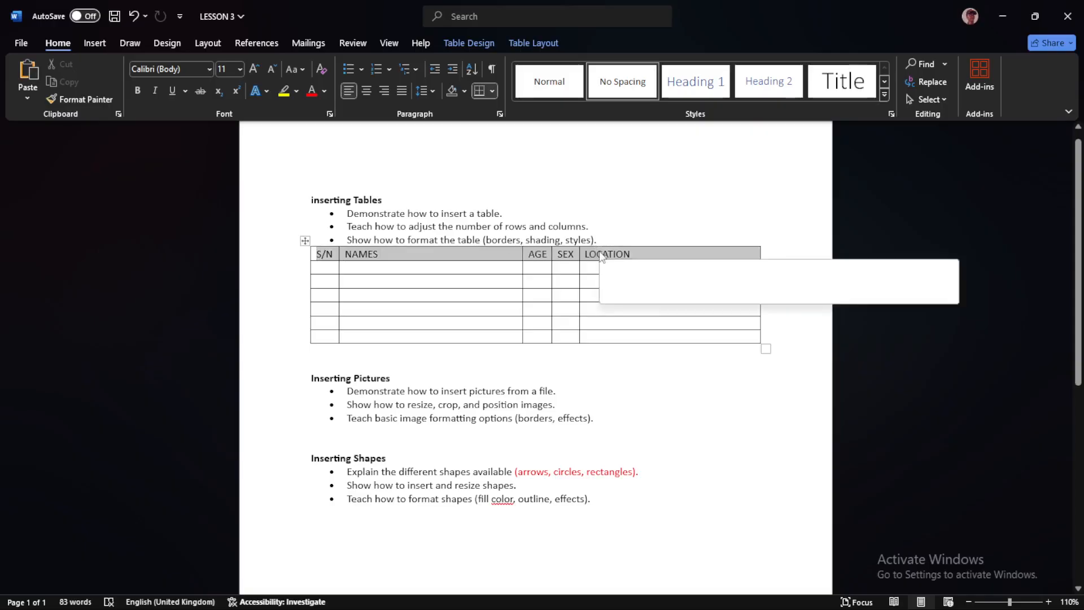
{"action": "left_click", "coordinate": [237, 71]}
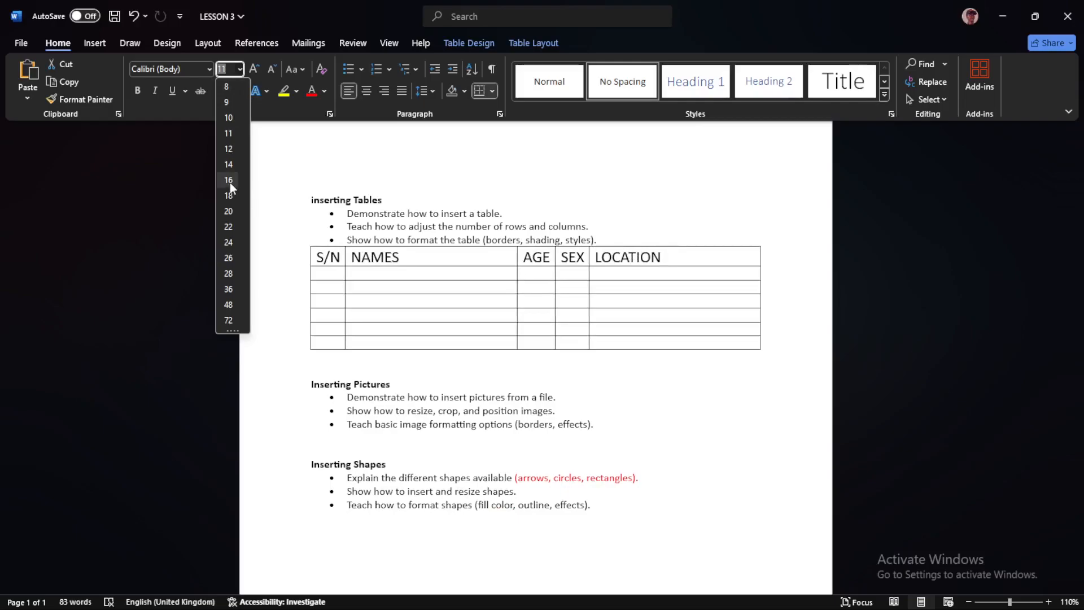
{"action": "left_click", "coordinate": [229, 165]}
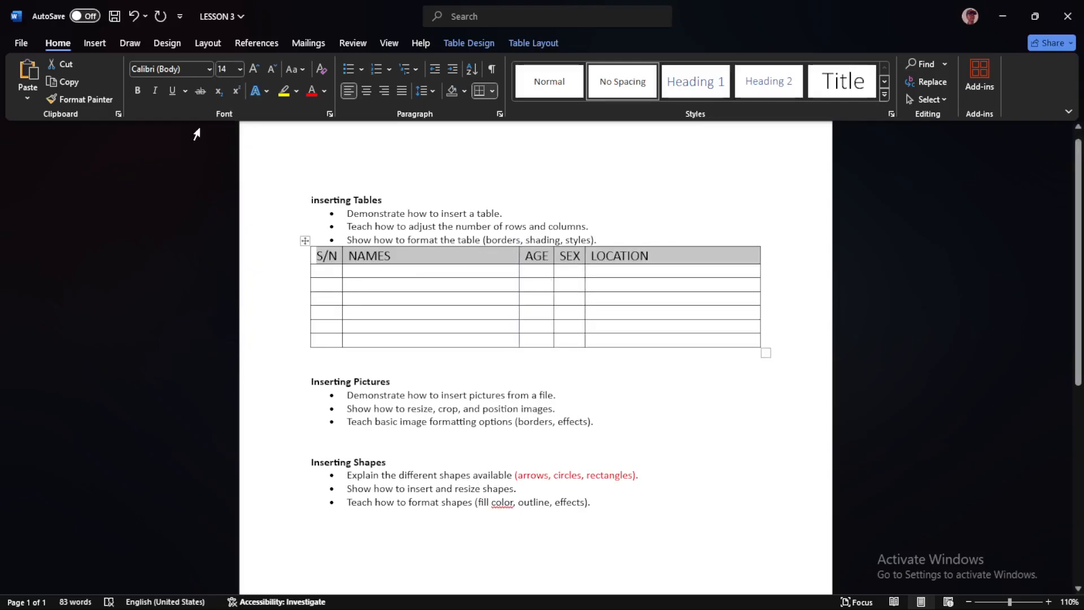
{"action": "left_click", "coordinate": [139, 90]}
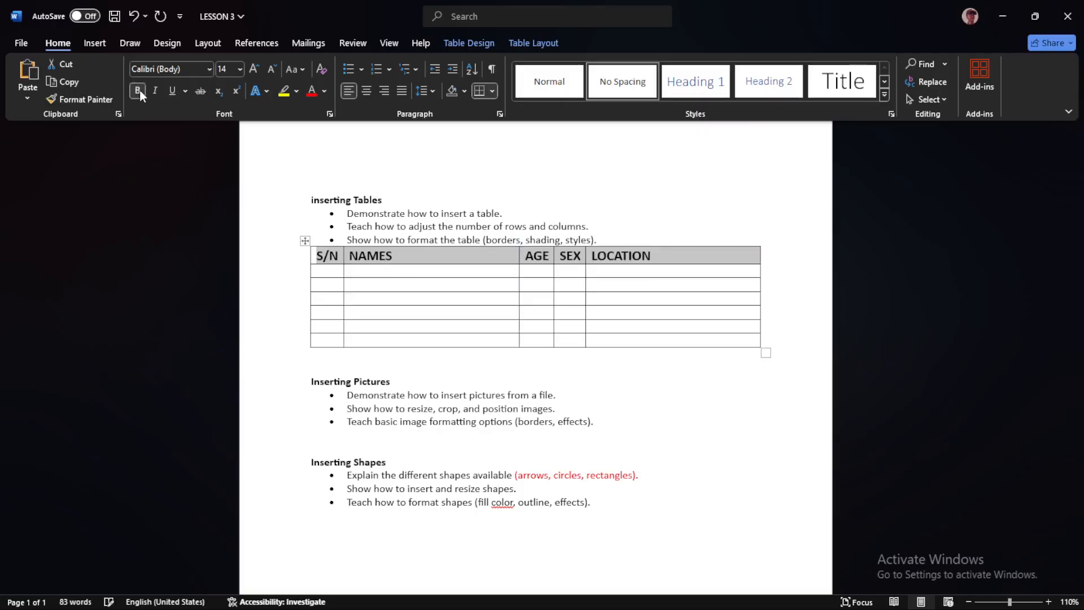
{"action": "left_click", "coordinate": [515, 269]}
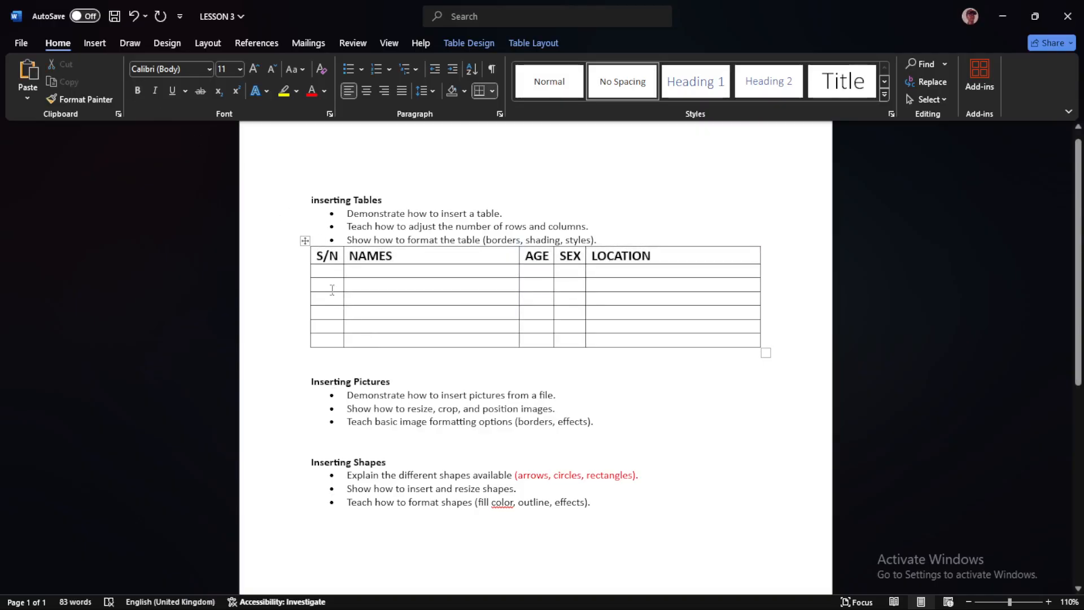
Check the border around the S/N cell in LESSON 3.pdf in Microsoft Edge and return to the Word document
{"action": "mouse_move", "coordinate": [284, 608]}
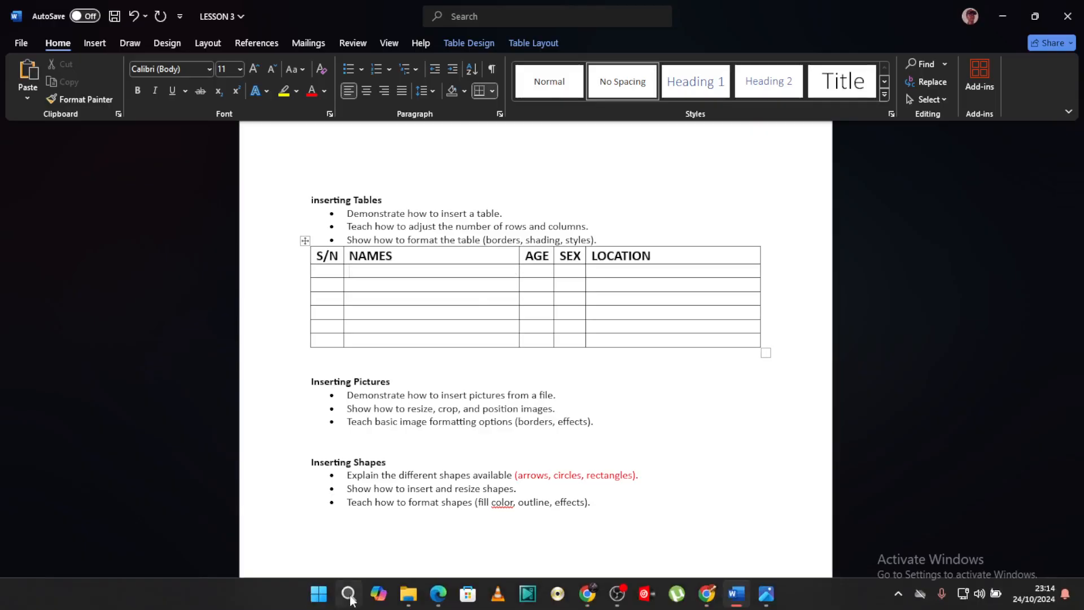
{"action": "left_click", "coordinate": [438, 594]}
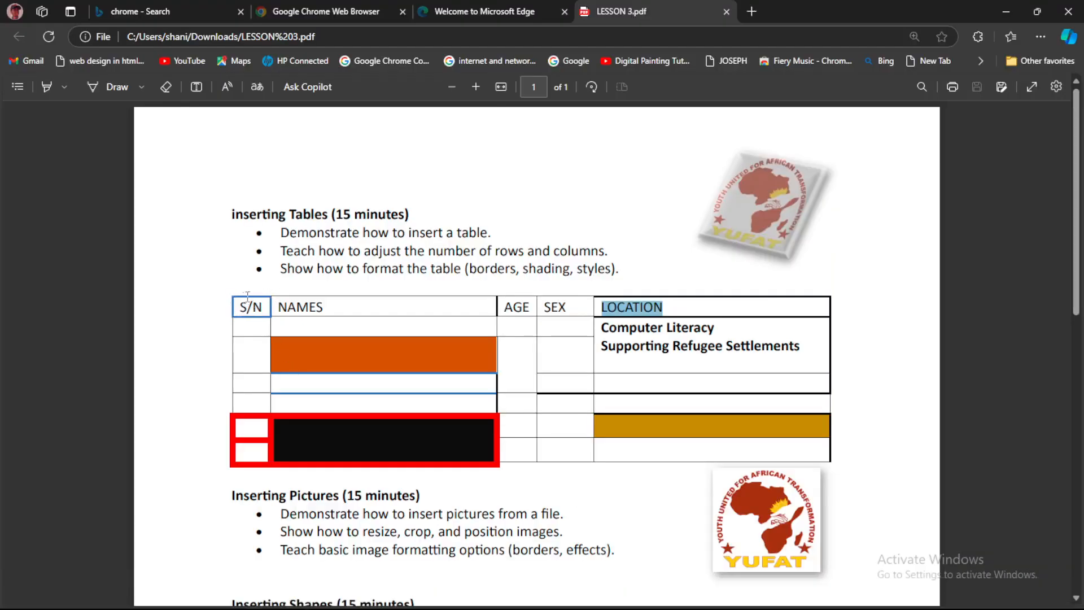
{"action": "mouse_move", "coordinate": [350, 607]}
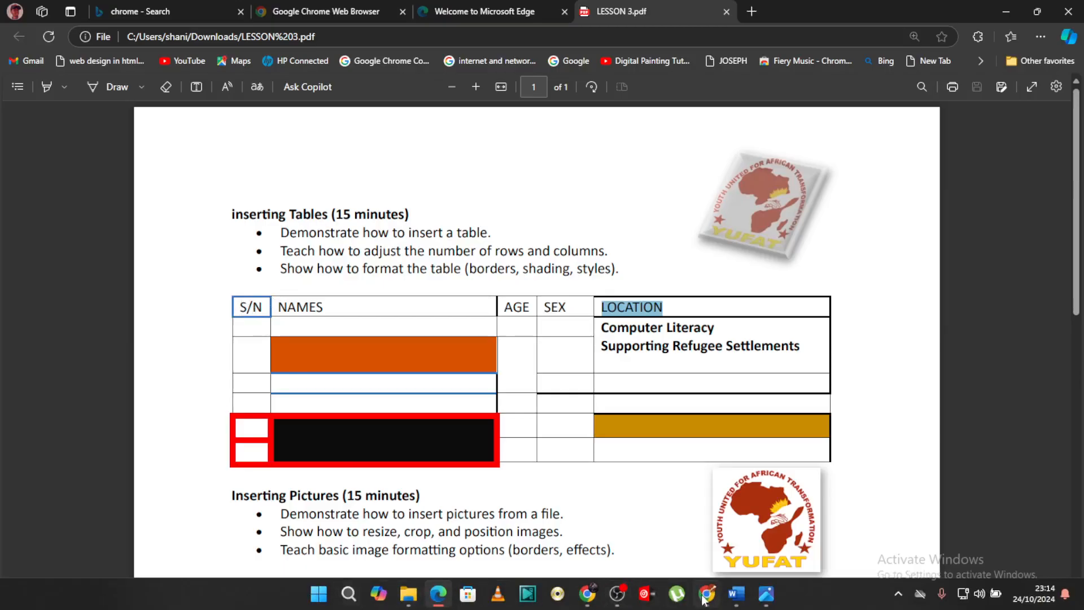
{"action": "left_click", "coordinate": [736, 594]}
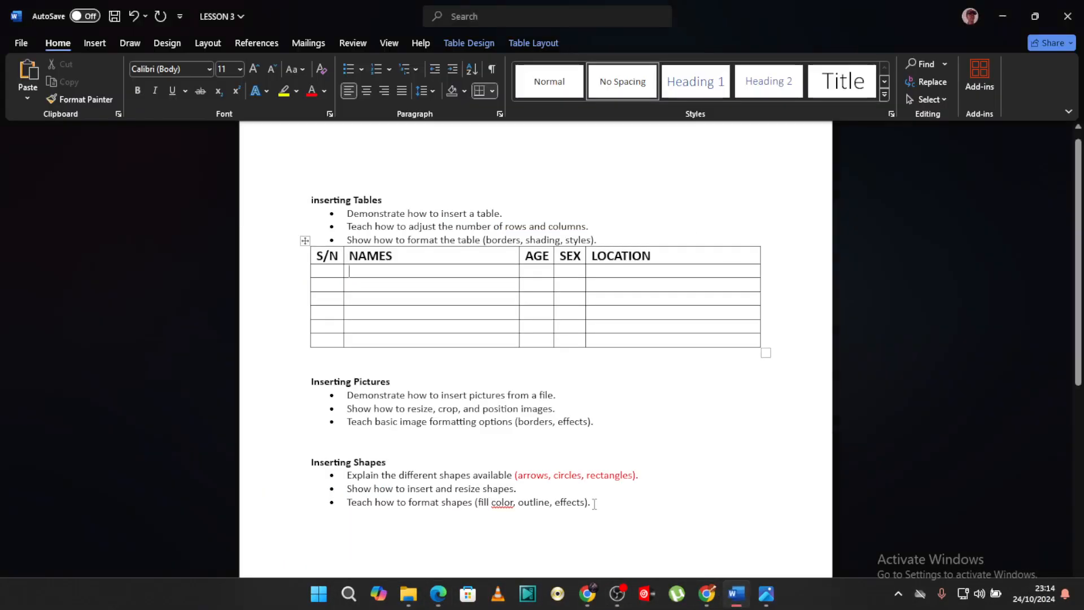
Examine the shading, border style and border options available for the S/N header cell
{"action": "left_click", "coordinate": [333, 258]}
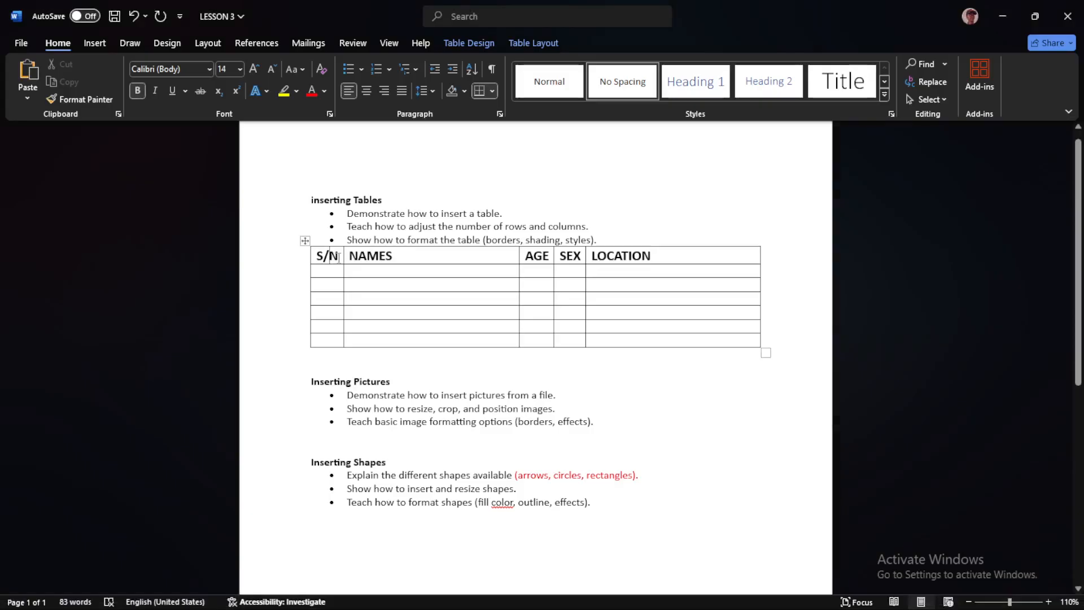
{"action": "left_click_drag", "start_coordinate": [341, 257], "coordinate": [328, 256]}
{"action": "left_click", "coordinate": [328, 255]}
{"action": "left_click", "coordinate": [524, 47]}
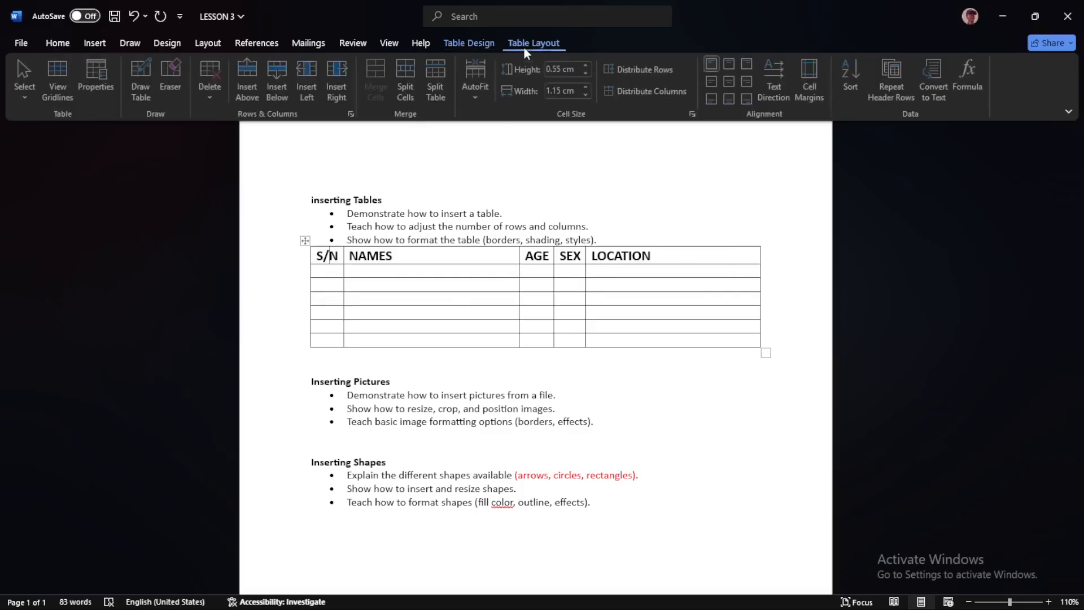
{"action": "left_click", "coordinate": [470, 43]}
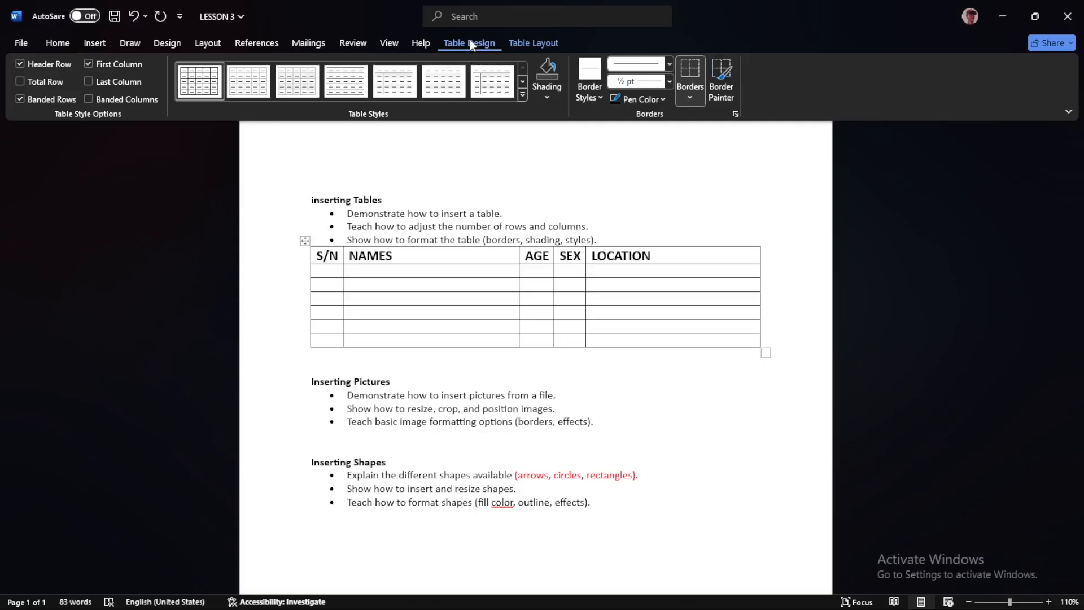
{"action": "left_click", "coordinate": [601, 99]}
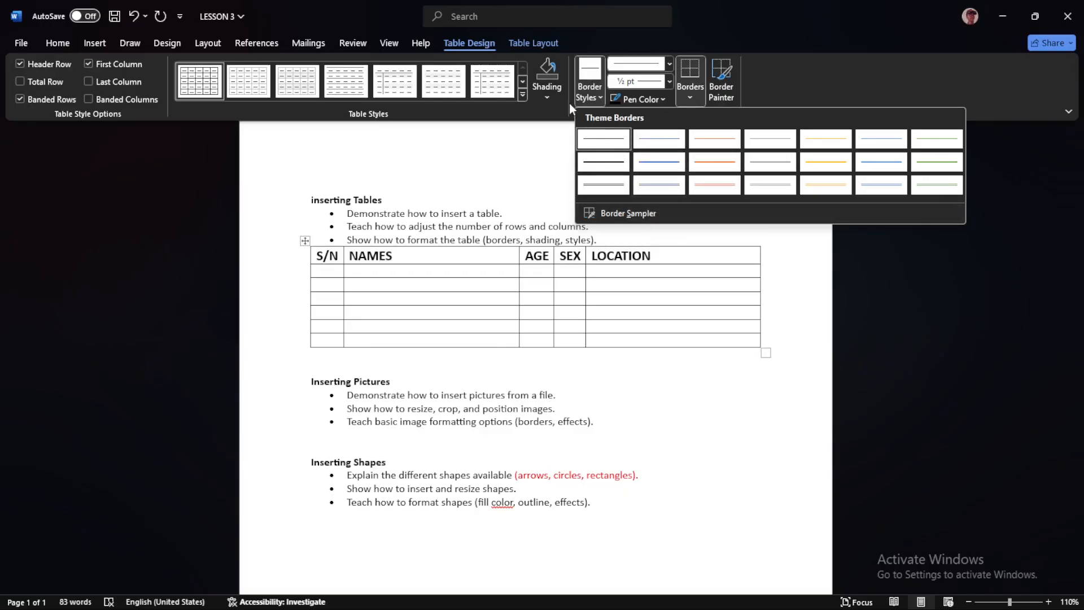
{"action": "left_click", "coordinate": [550, 96]}
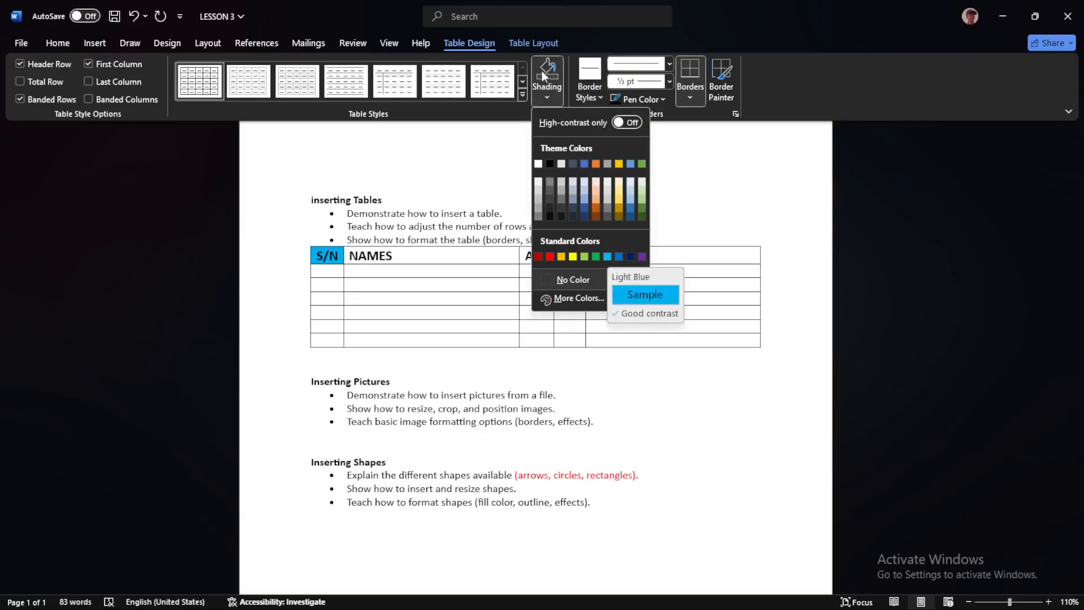
{"action": "left_click", "coordinate": [547, 97]}
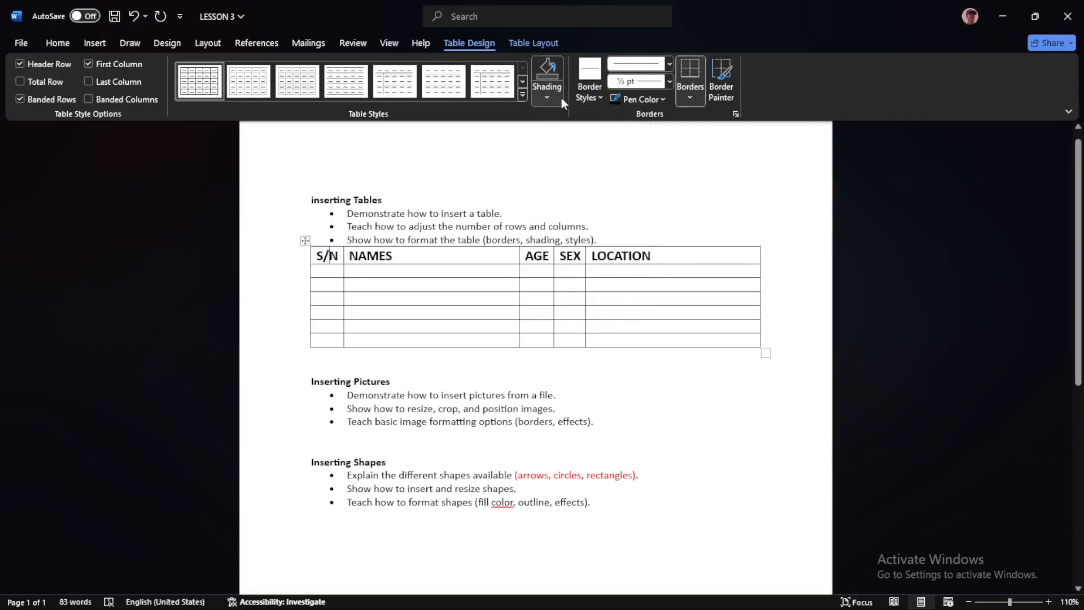
{"action": "left_click", "coordinate": [690, 97]}
{"action": "left_click", "coordinate": [692, 96]}
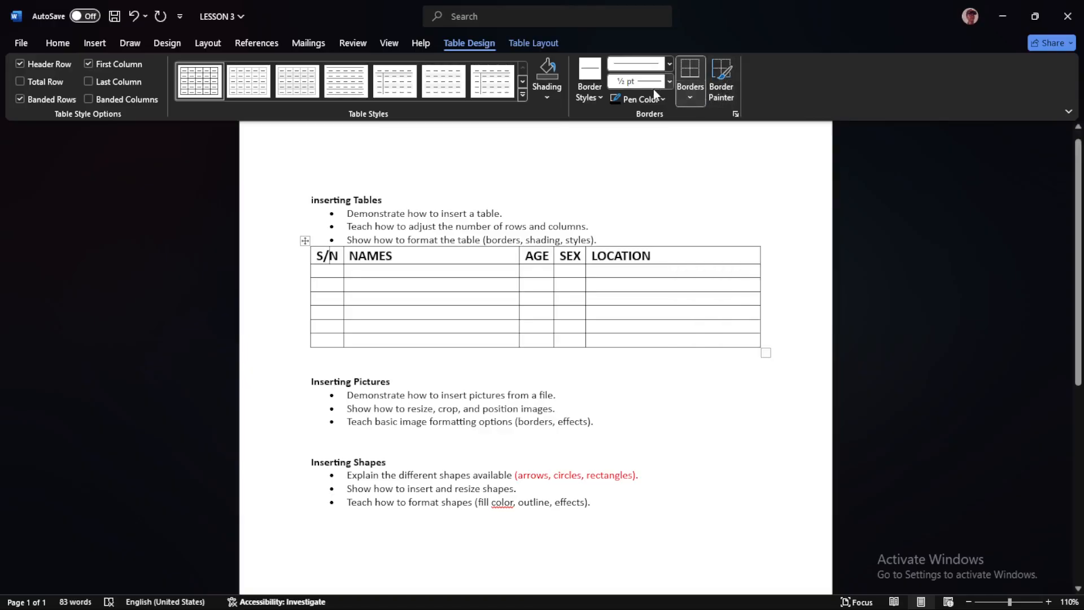
Paint a blue 1½ pt theme border around all four sides of the S/N header cell
{"action": "left_click", "coordinate": [597, 90]}
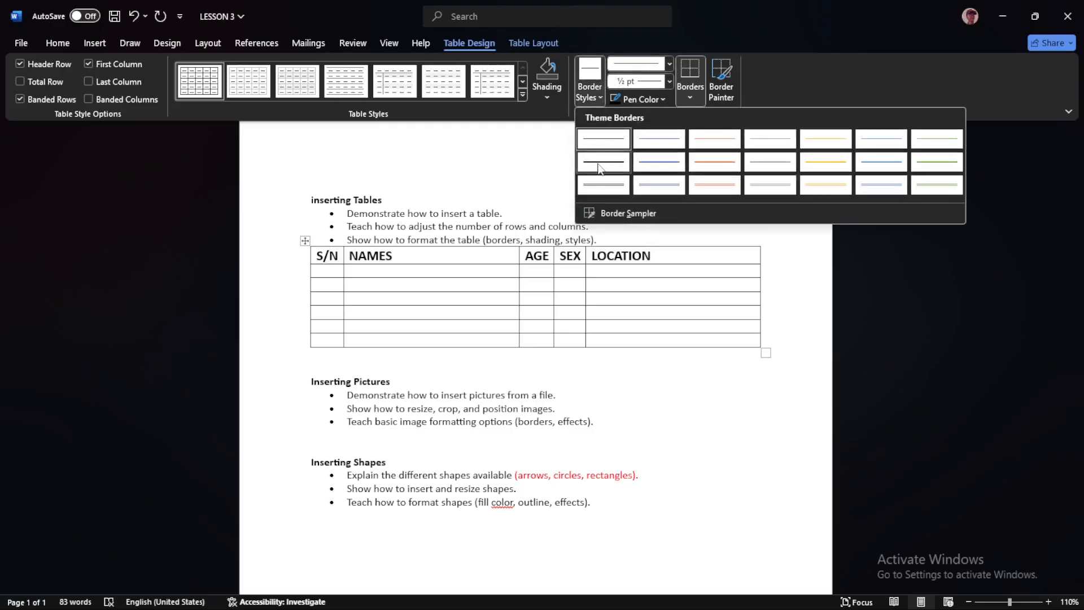
{"action": "left_click", "coordinate": [657, 164]}
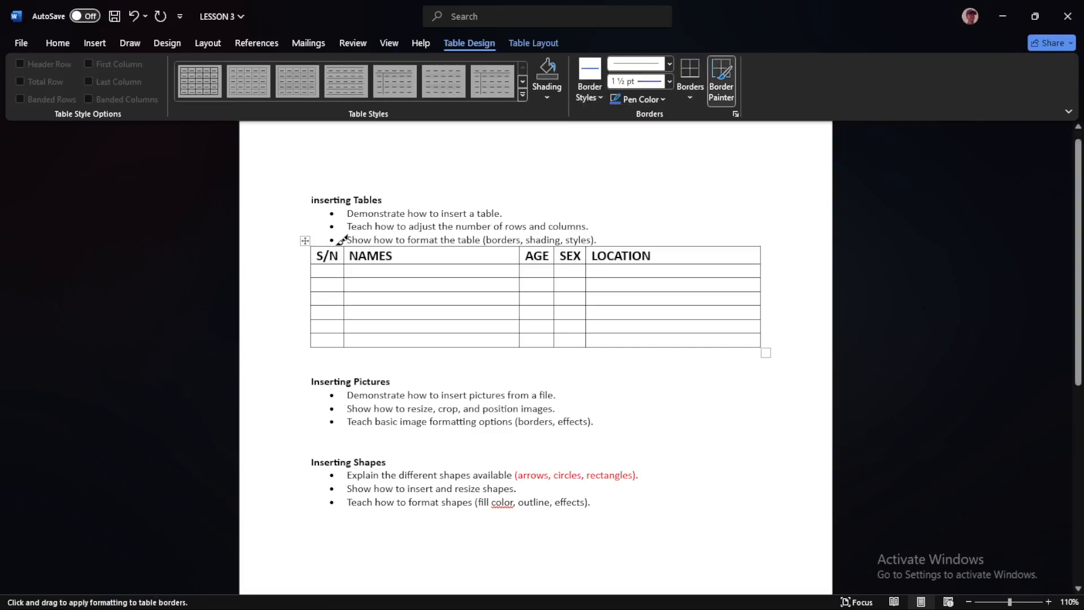
{"action": "left_click", "coordinate": [337, 247]}
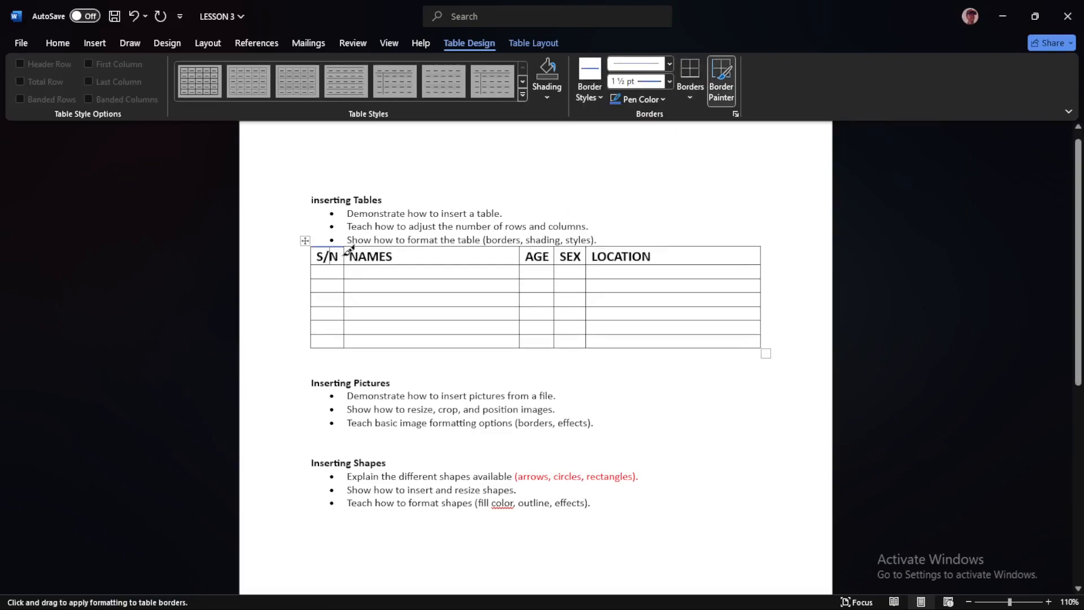
{"action": "left_click", "coordinate": [343, 261]}
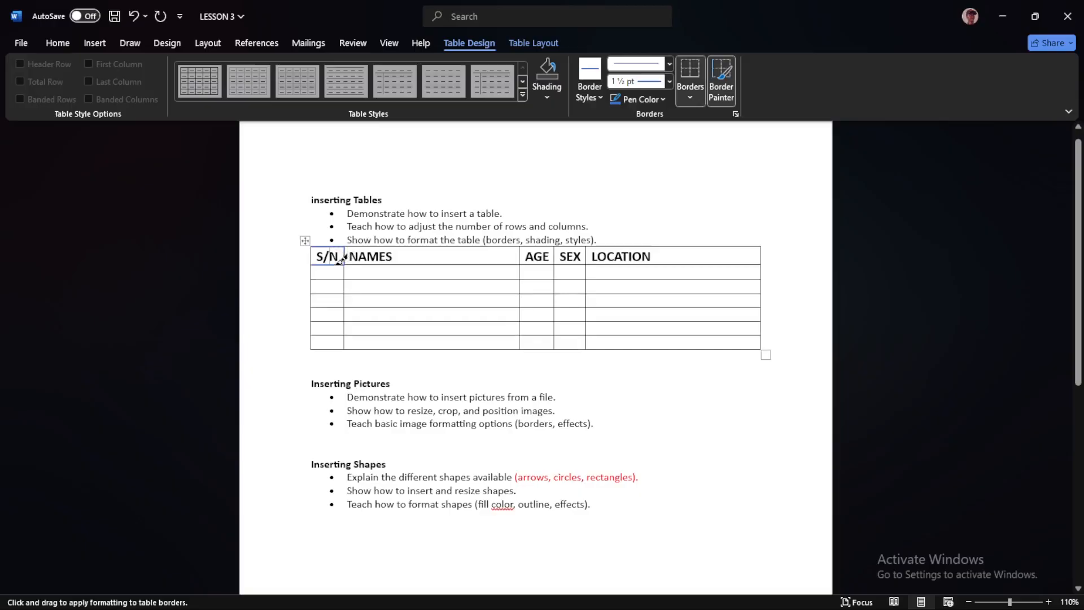
{"action": "left_click", "coordinate": [313, 257]}
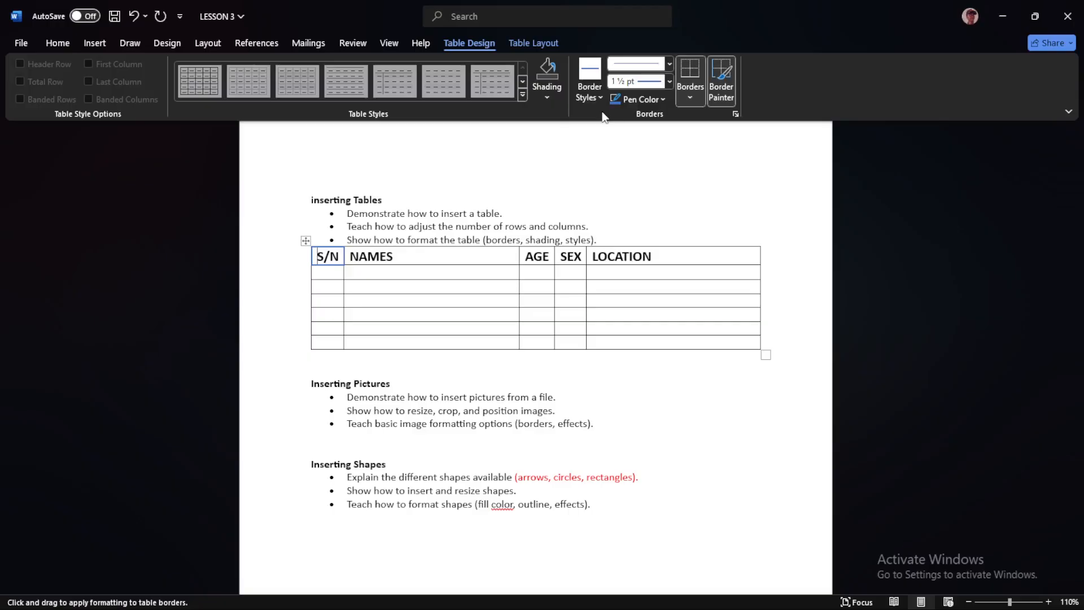
Undo the blue border strokes painted around the S/N header cell
{"action": "key", "text": "ctrl+z"}
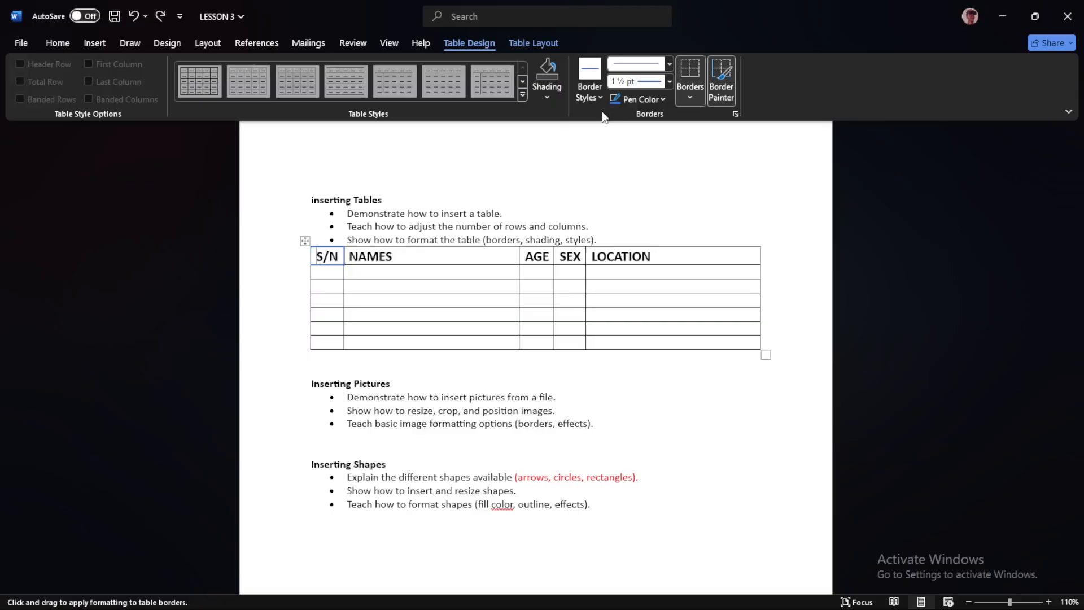
{"action": "key", "text": "ctrl+z"}
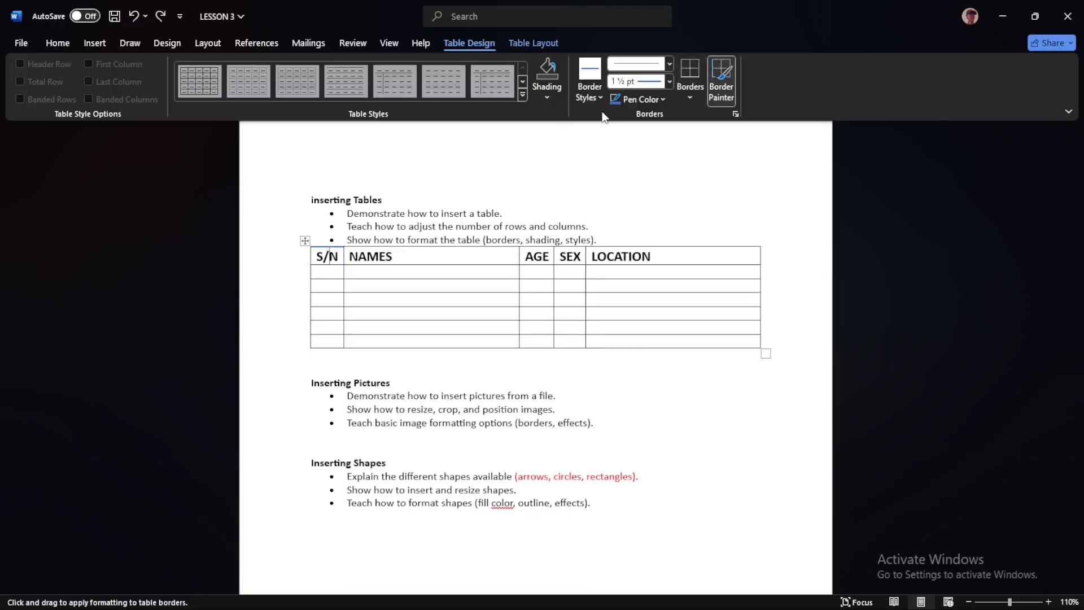
{"action": "key", "text": "ctrl+z"}
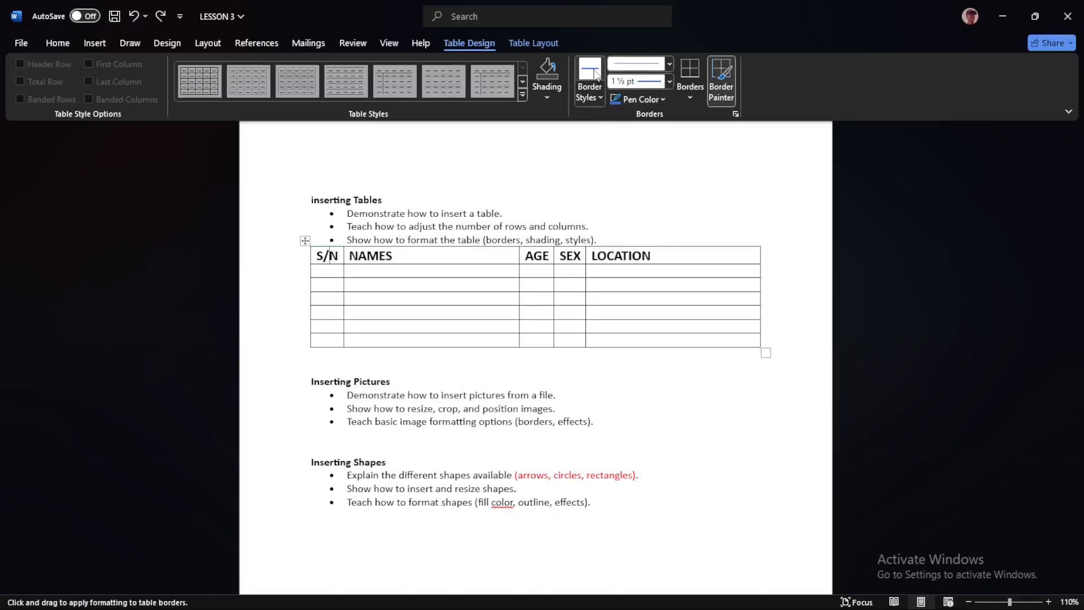
Paint a light blue 2¼ pt border around all four sides of the S/N header cell
{"action": "left_click", "coordinate": [597, 92]}
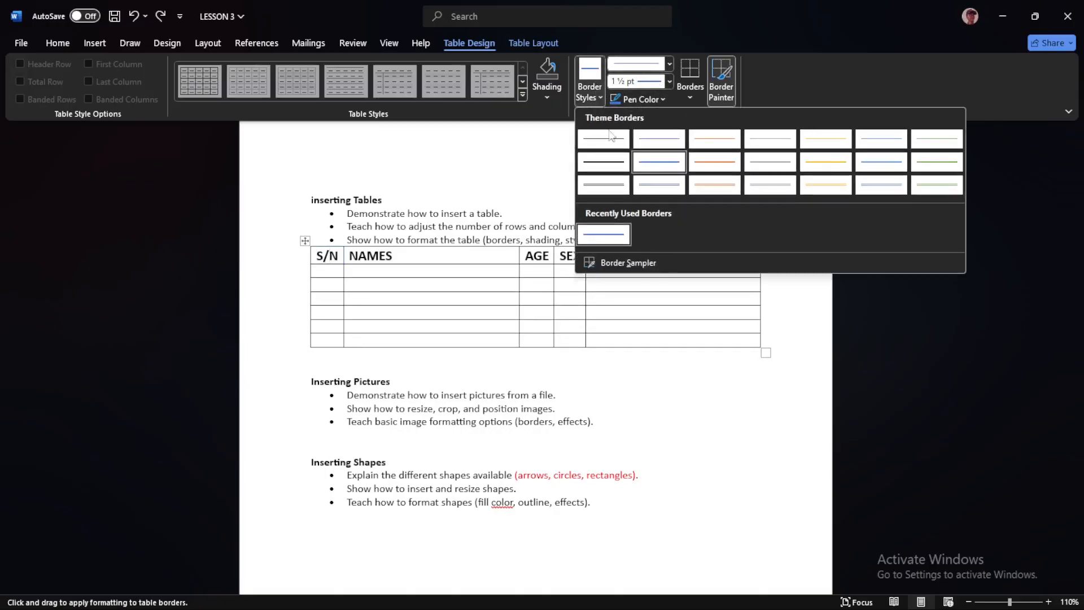
{"action": "left_click", "coordinate": [614, 233]}
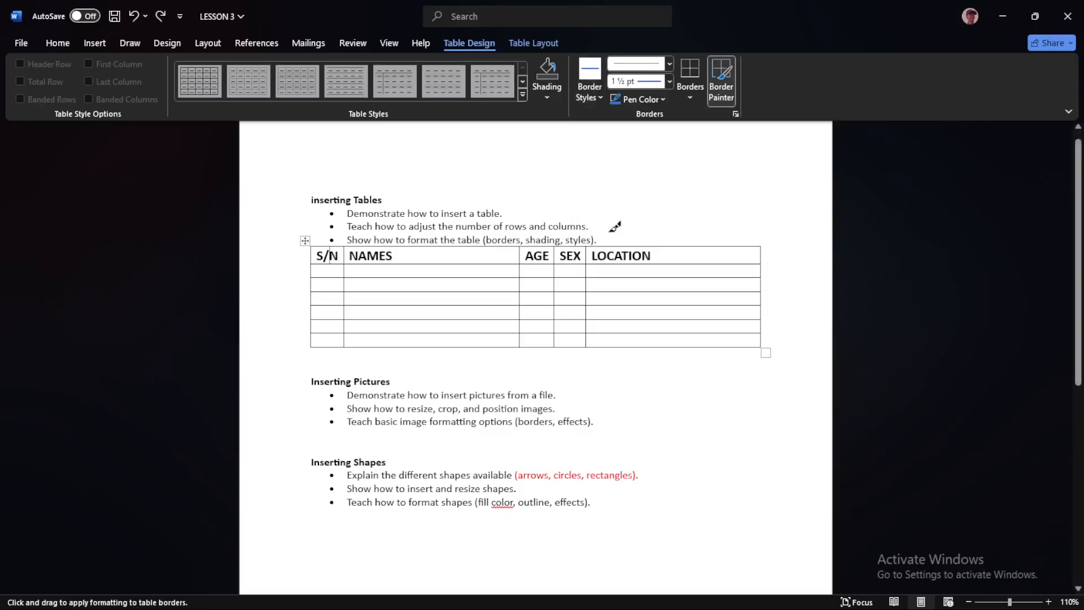
{"action": "left_click", "coordinate": [663, 99]}
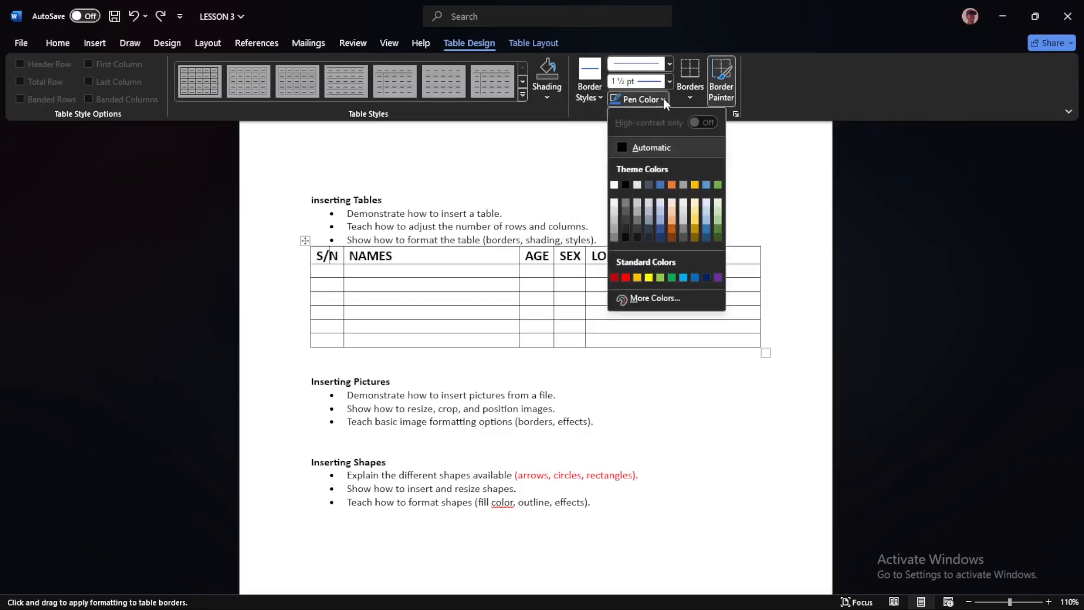
{"action": "left_click", "coordinate": [685, 277]}
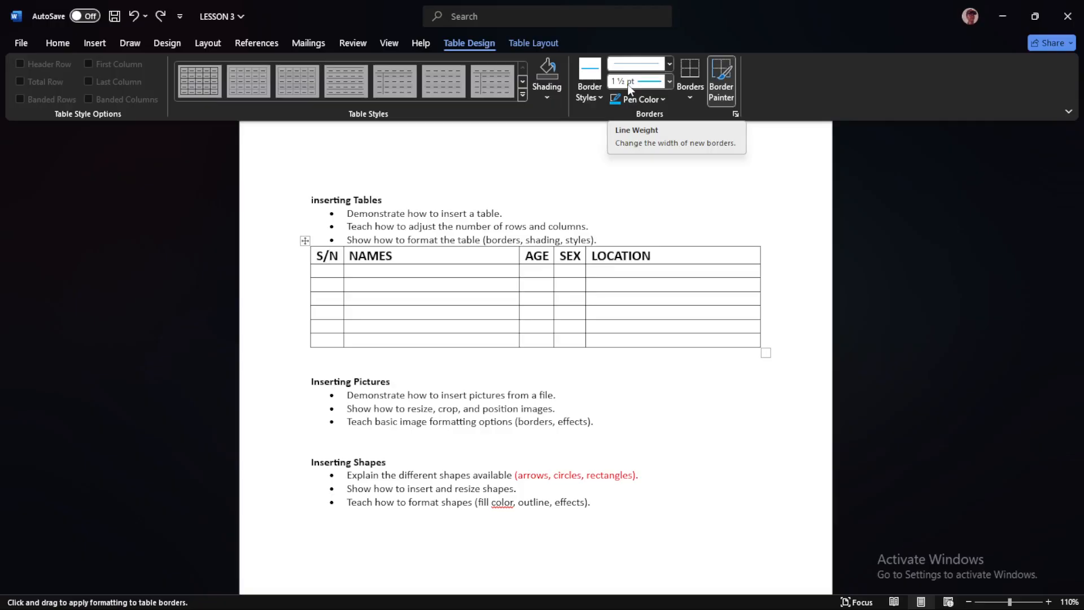
{"action": "left_click", "coordinate": [669, 82]}
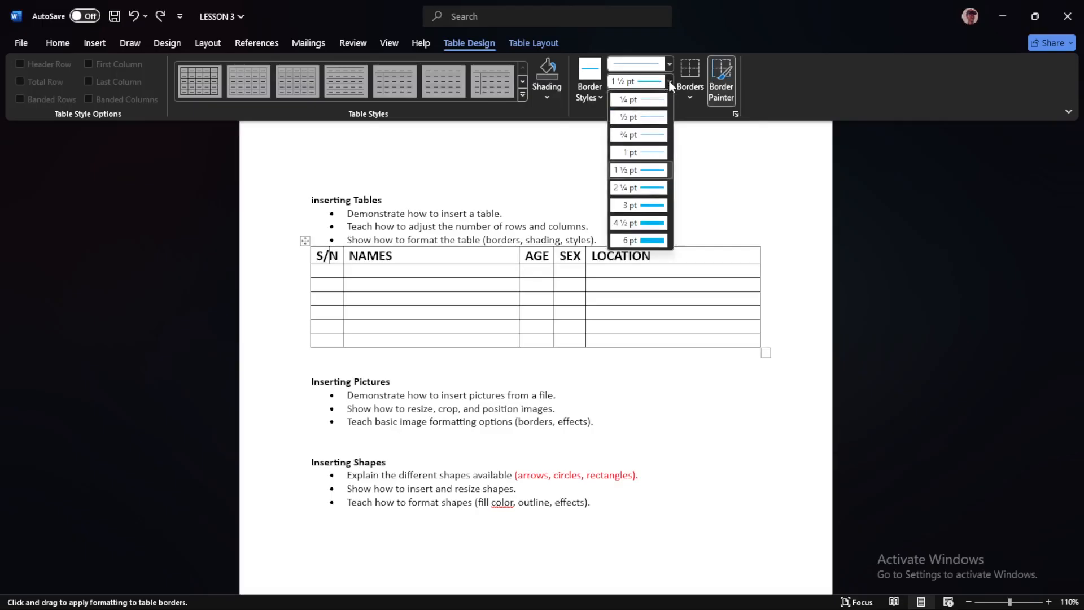
{"action": "left_click", "coordinate": [650, 190]}
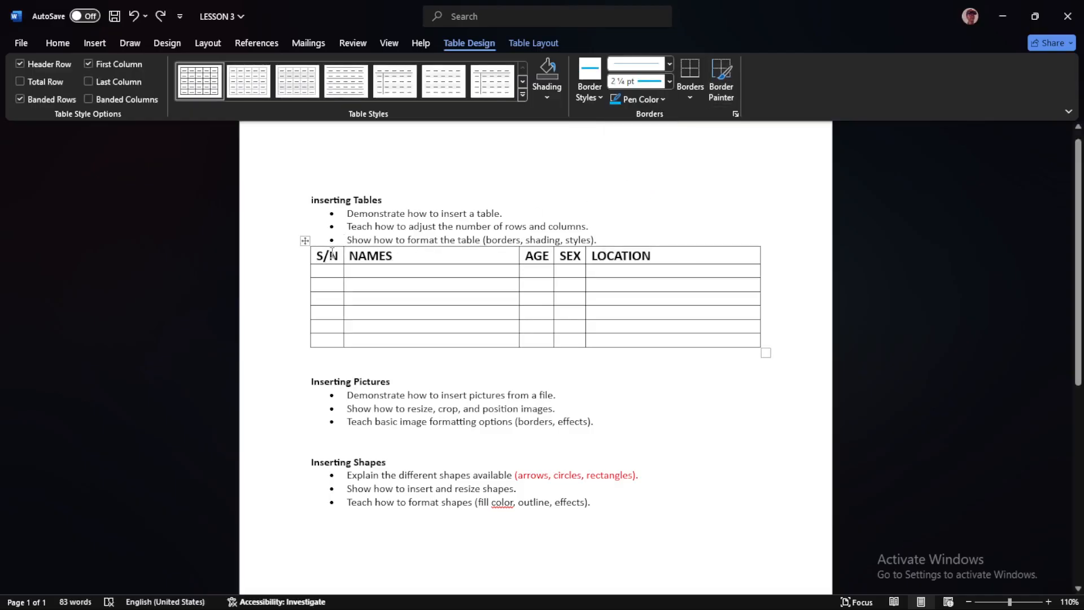
{"action": "left_click", "coordinate": [638, 82]}
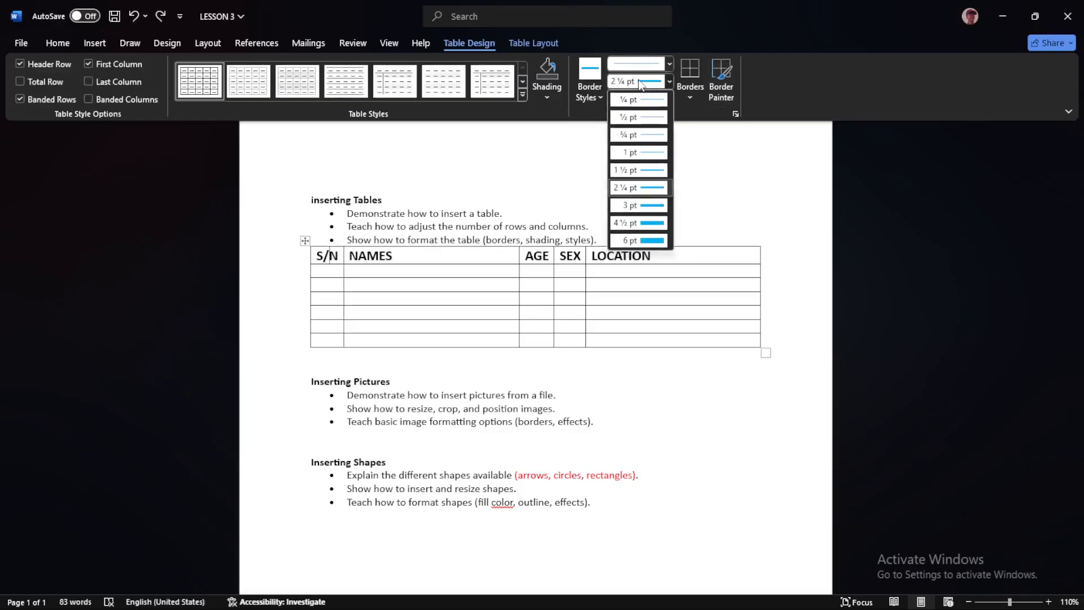
{"action": "left_click", "coordinate": [640, 188]}
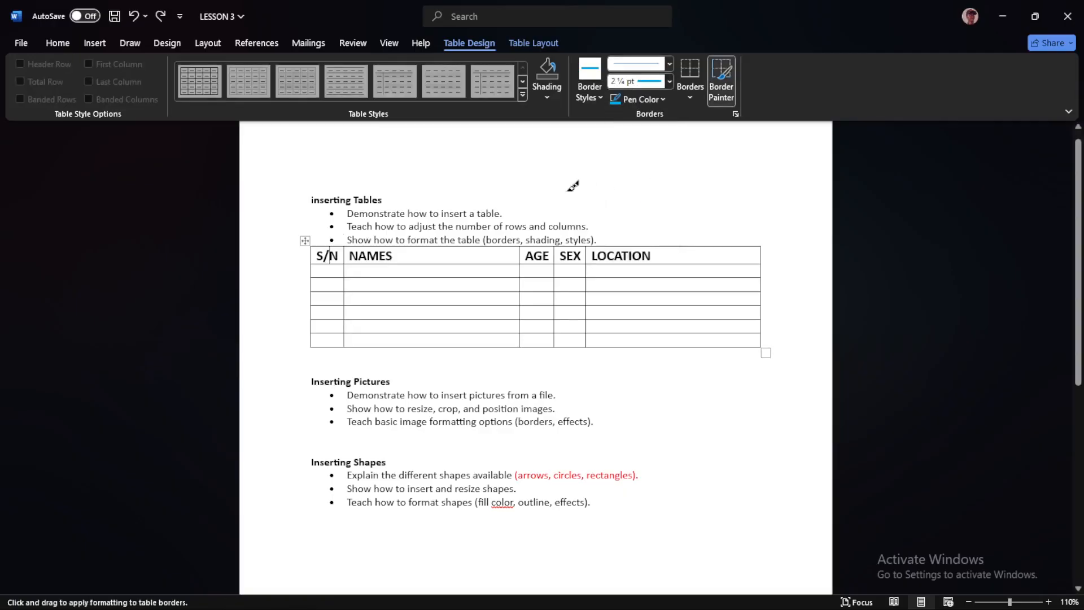
{"action": "left_click", "coordinate": [338, 246]}
{"action": "left_click", "coordinate": [343, 255]}
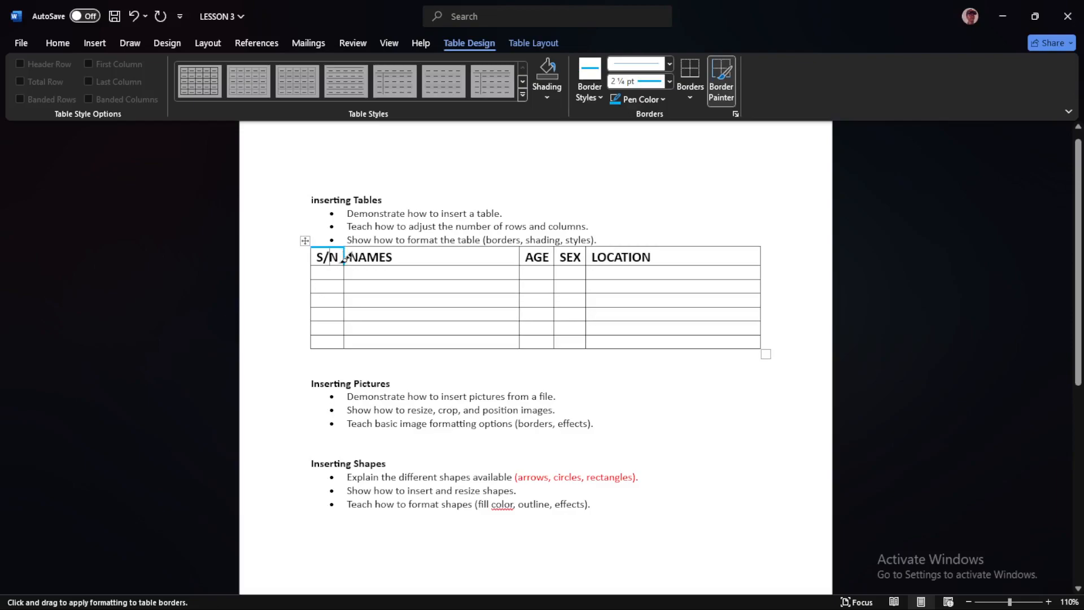
{"action": "left_click", "coordinate": [337, 265]}
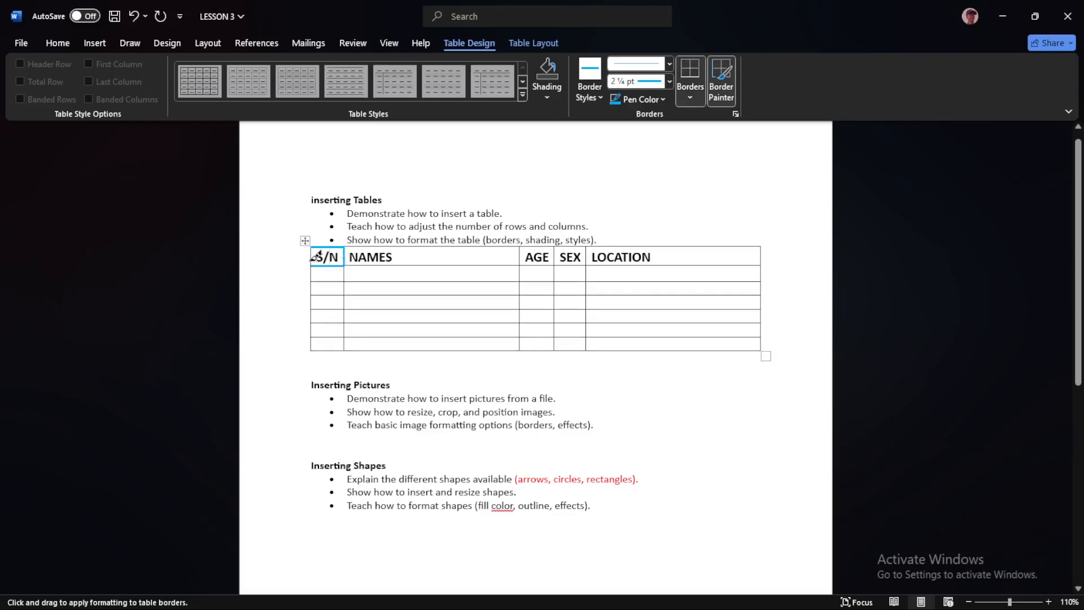
{"action": "left_click", "coordinate": [312, 258]}
Compare the table's borders with the sample in LESSON 3.pdf in Microsoft Edge, especially between NAMES and AGE, and return to Word
{"action": "mouse_move", "coordinate": [316, 608]}
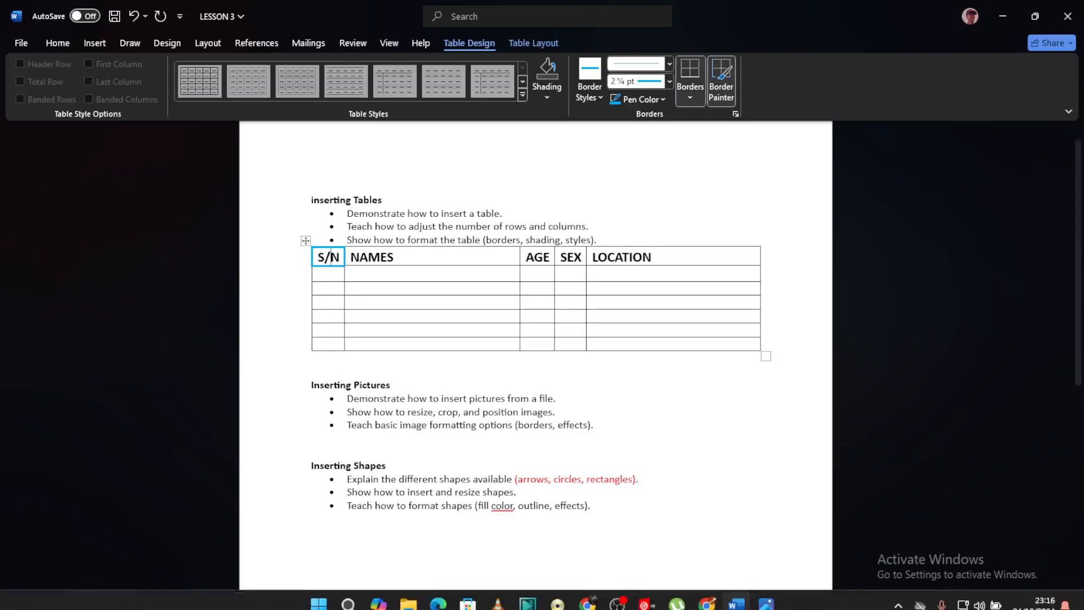
{"action": "left_click", "coordinate": [450, 597]}
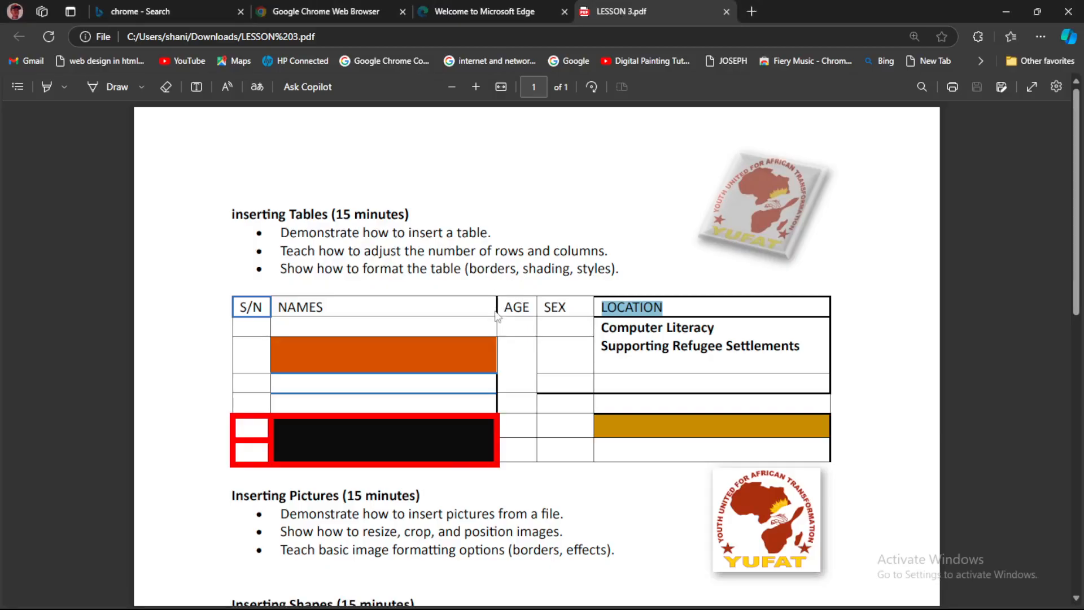
{"action": "mouse_move", "coordinate": [415, 607]}
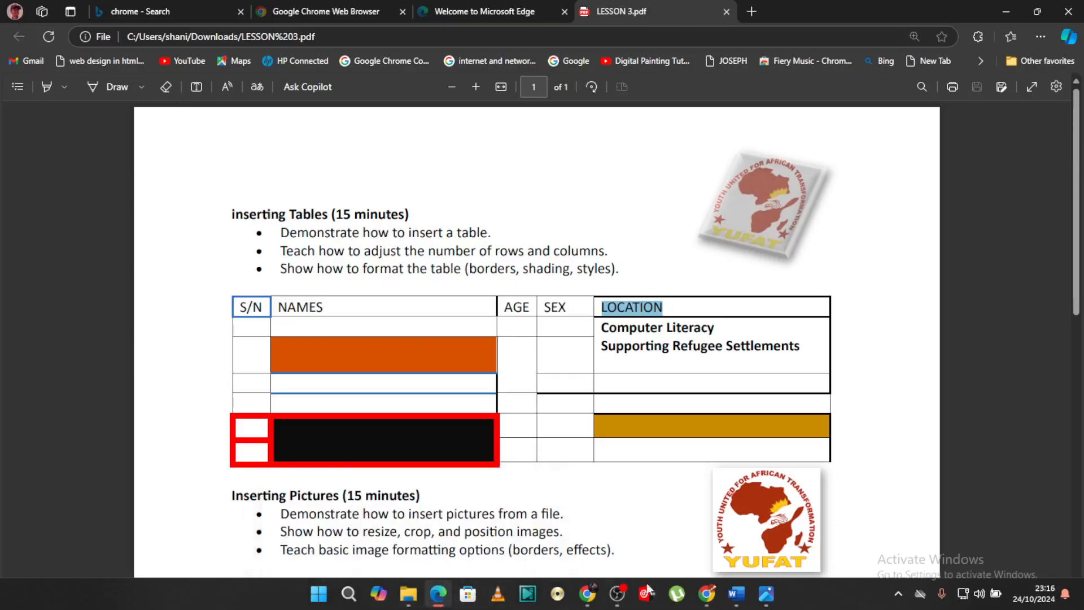
{"action": "left_click", "coordinate": [737, 594]}
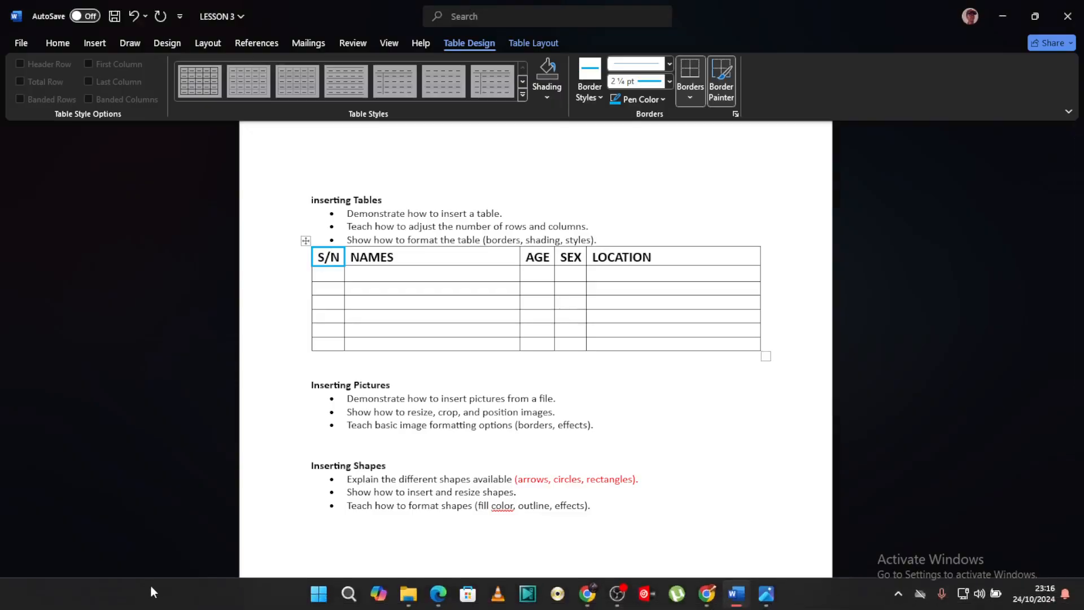
{"action": "left_click", "coordinate": [440, 597]}
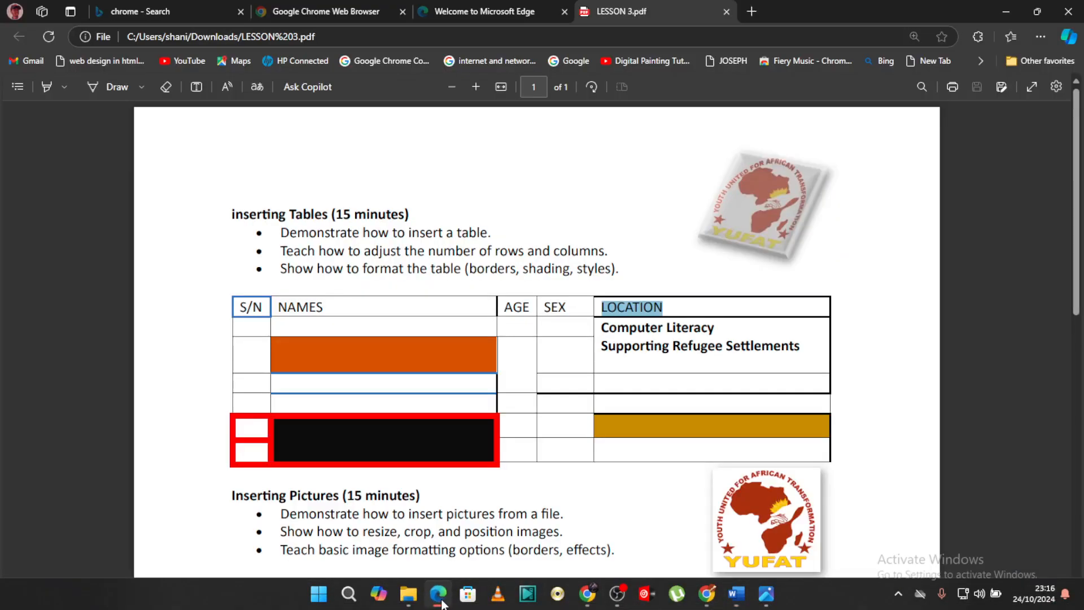
{"action": "left_click", "coordinate": [438, 594]}
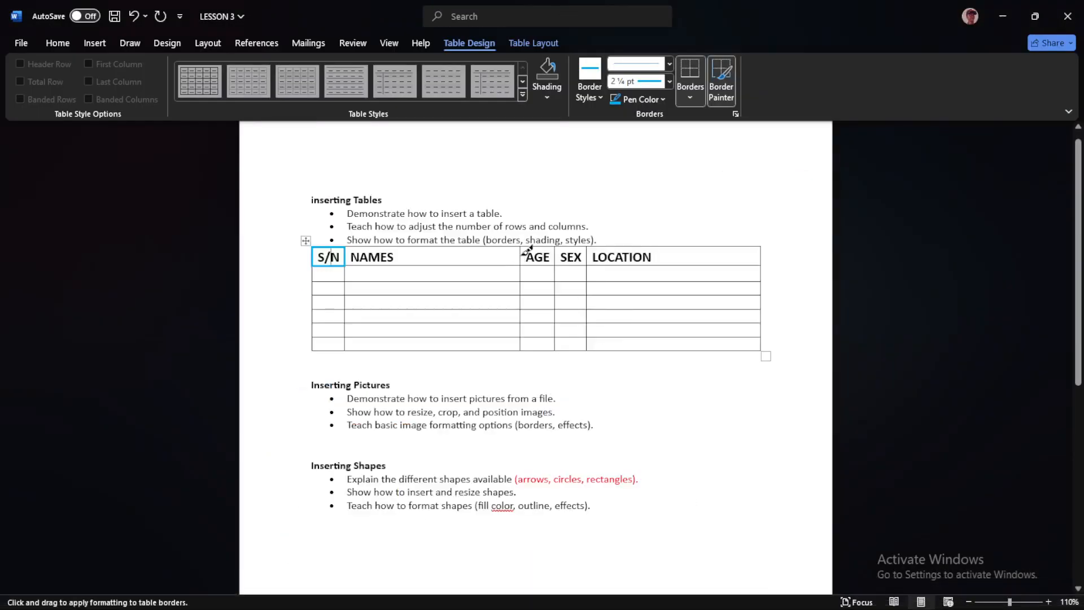
Paint a black 2¼ pt border on the line between the NAMES and AGE header cells
{"action": "left_click", "coordinate": [599, 93]}
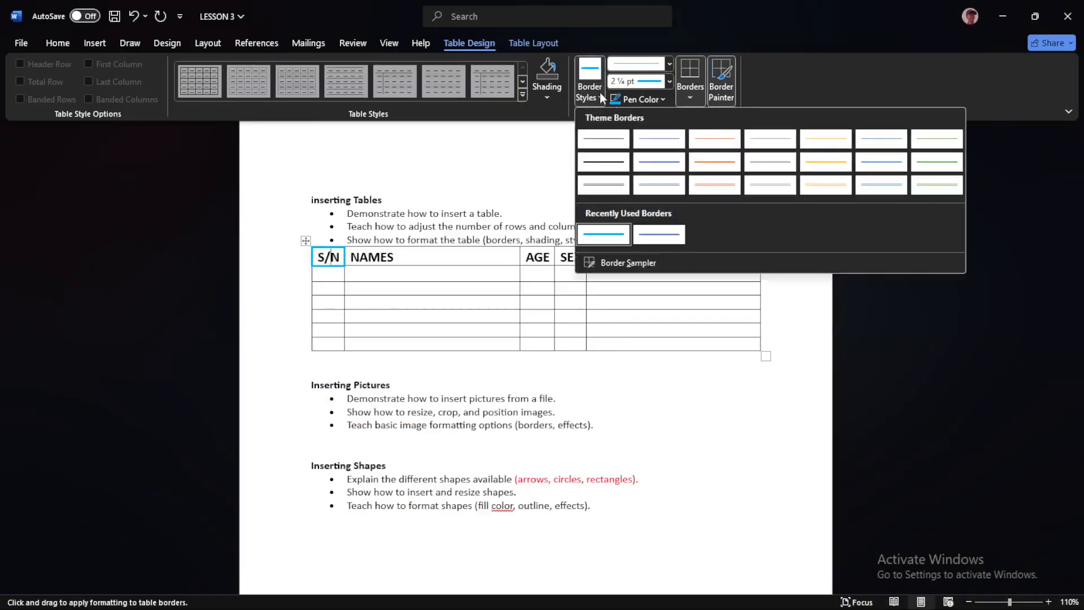
{"action": "left_click", "coordinate": [605, 159]}
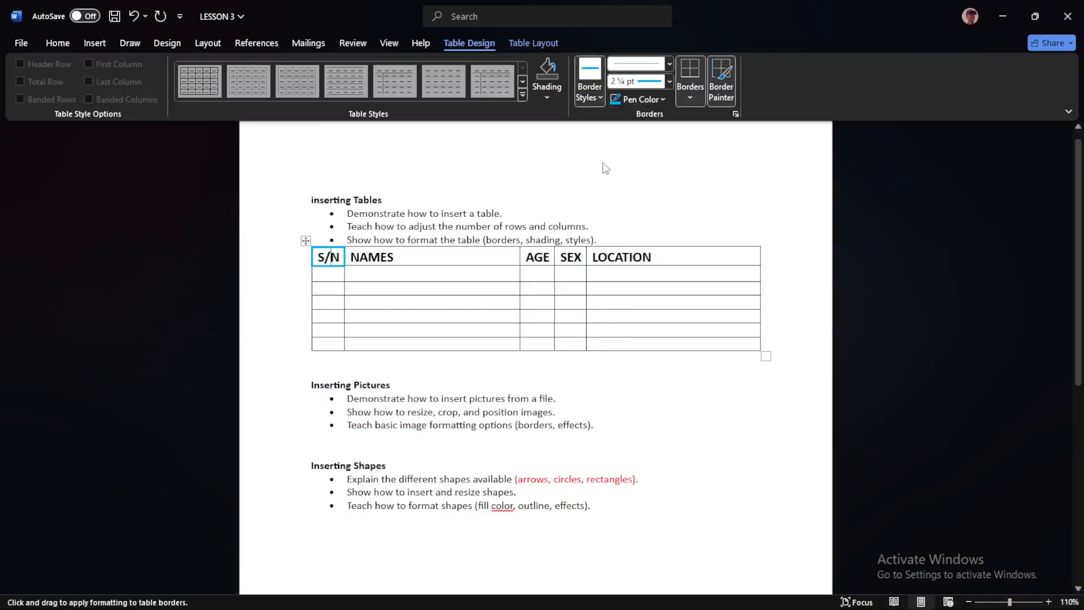
{"action": "left_click", "coordinate": [670, 81]}
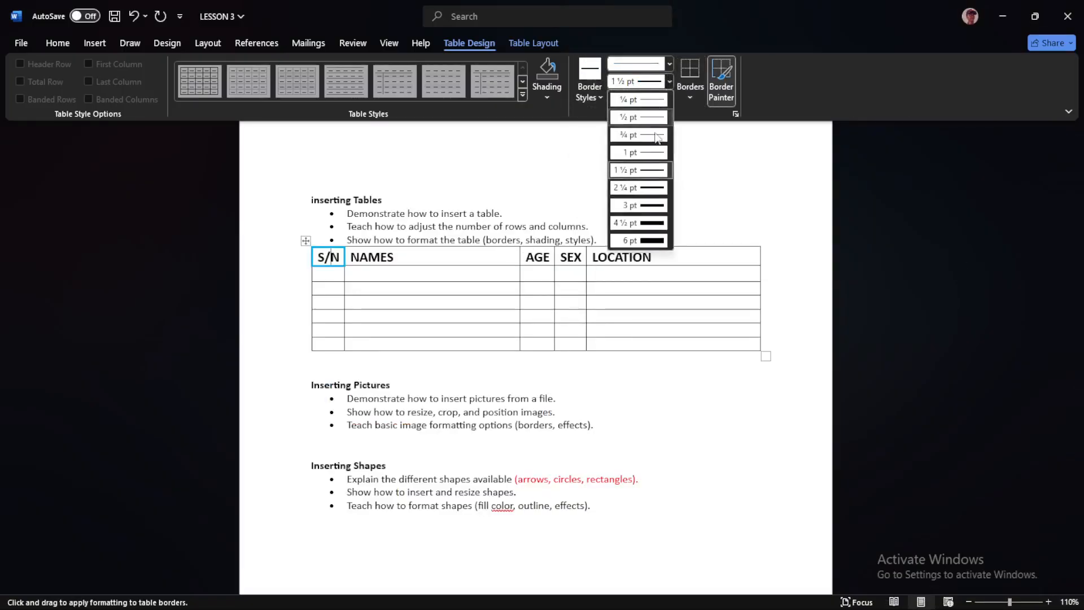
{"action": "left_click", "coordinate": [654, 187]}
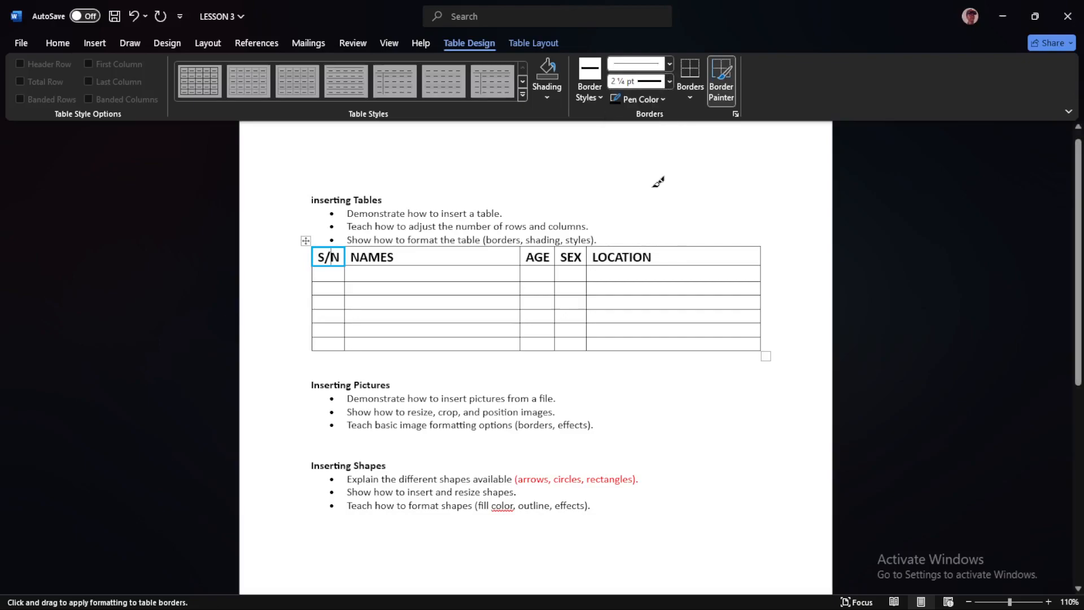
{"action": "left_click", "coordinate": [521, 257]}
Check LESSON 3.pdf in Microsoft Edge, then in Word paint black 2¼ pt borders on the right, bottom and top edges of the LOCATION header cell
{"action": "mouse_move", "coordinate": [231, 608]}
{"action": "left_click", "coordinate": [438, 594]}
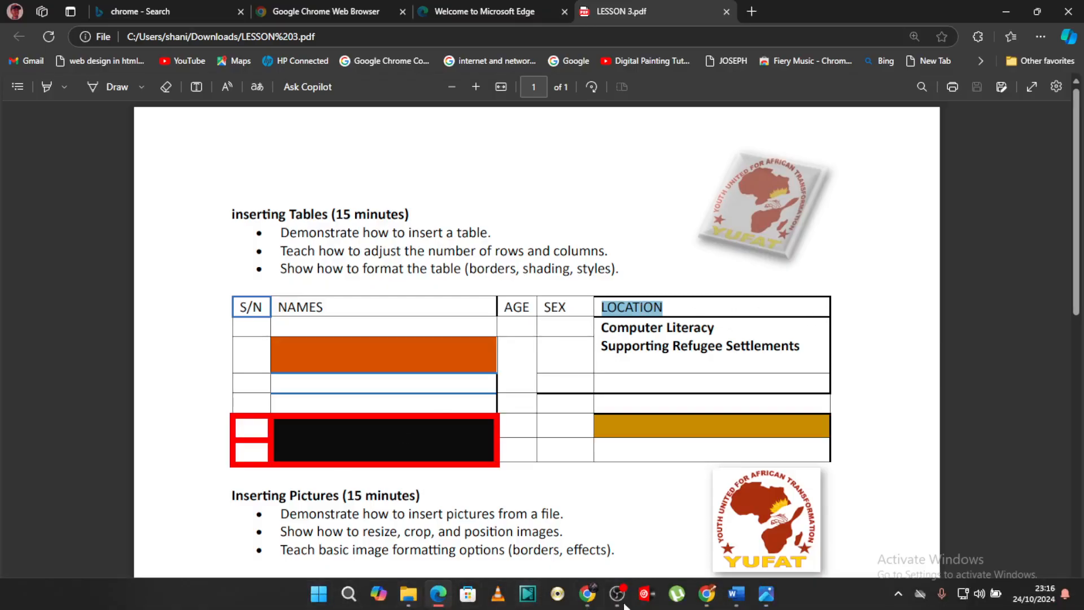
{"action": "left_click", "coordinate": [737, 594]}
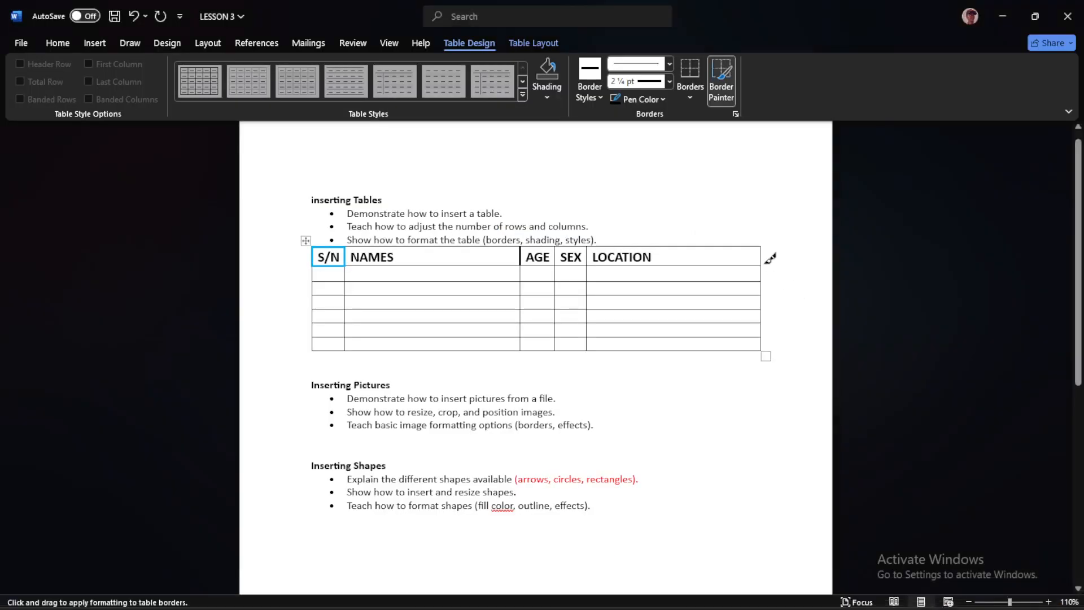
{"action": "left_click", "coordinate": [760, 260]}
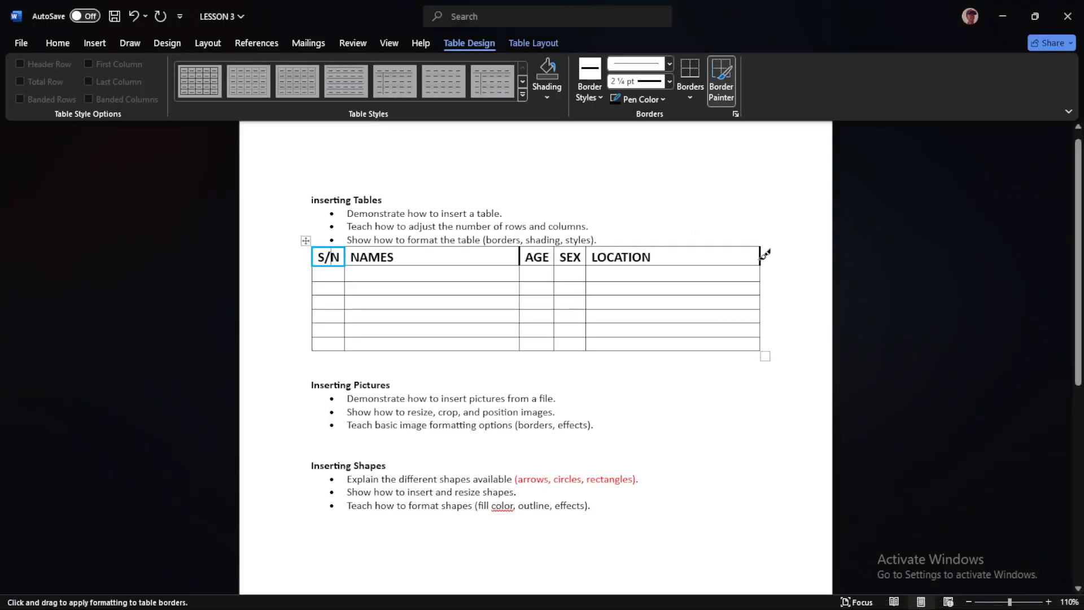
{"action": "left_click", "coordinate": [737, 265]}
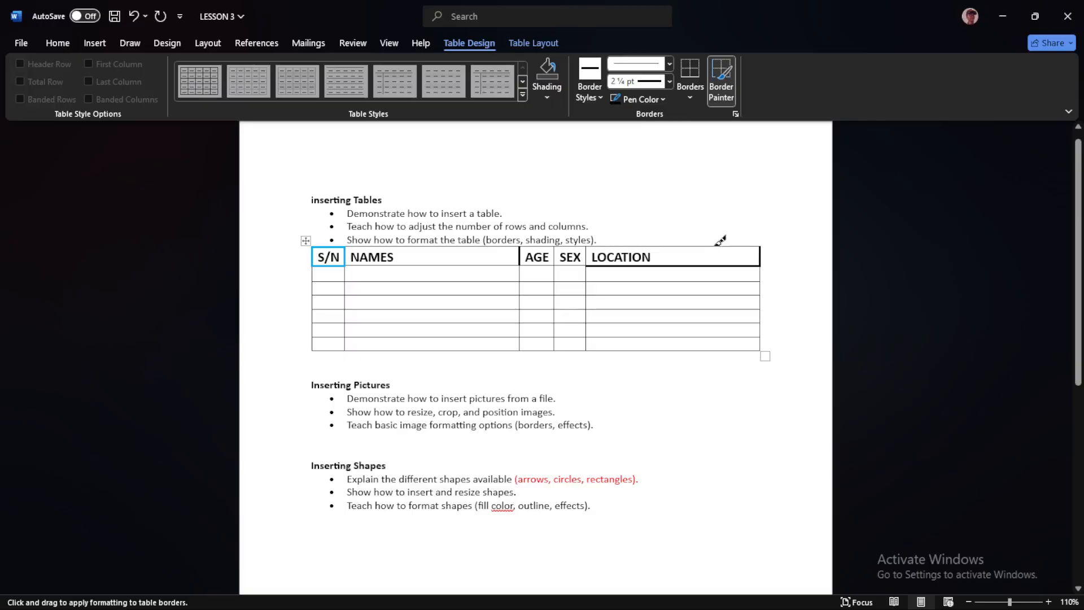
{"action": "key", "text": "Escape"}
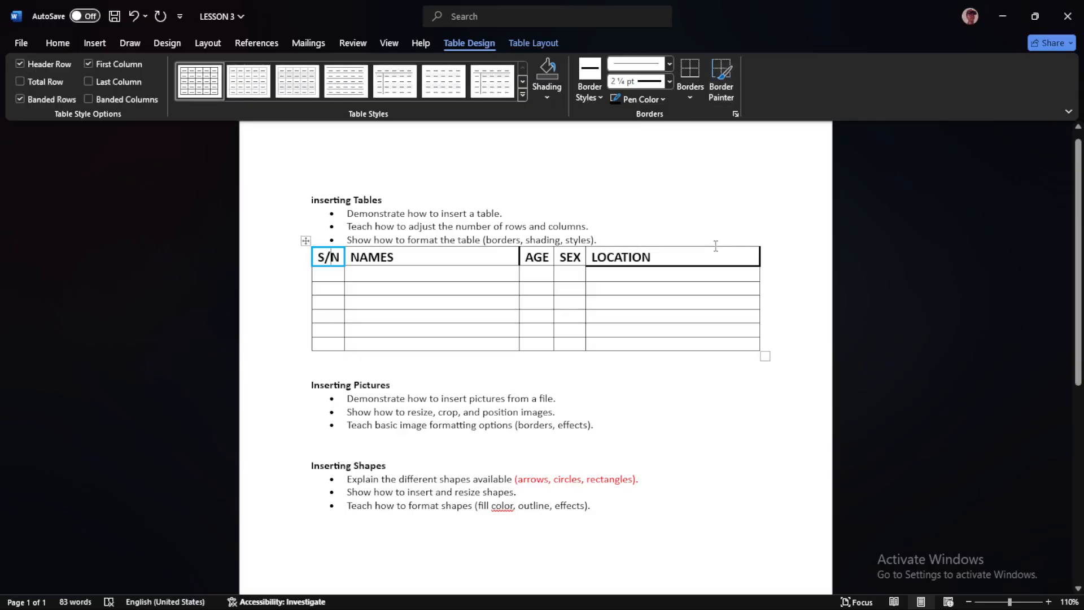
{"action": "left_click", "coordinate": [629, 84]}
{"action": "left_click", "coordinate": [625, 81]}
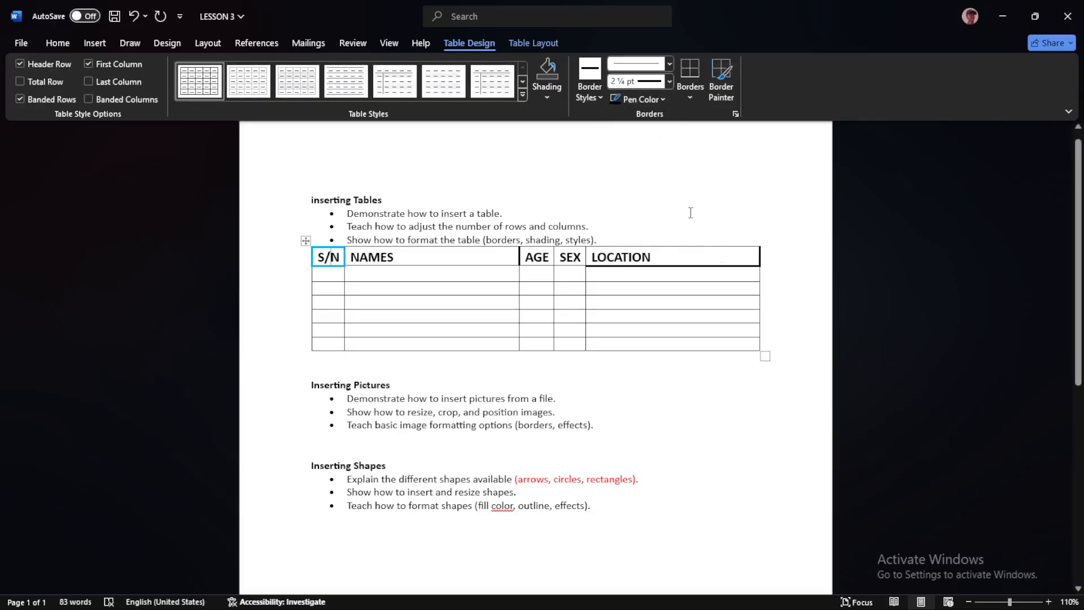
{"action": "left_click", "coordinate": [638, 82]}
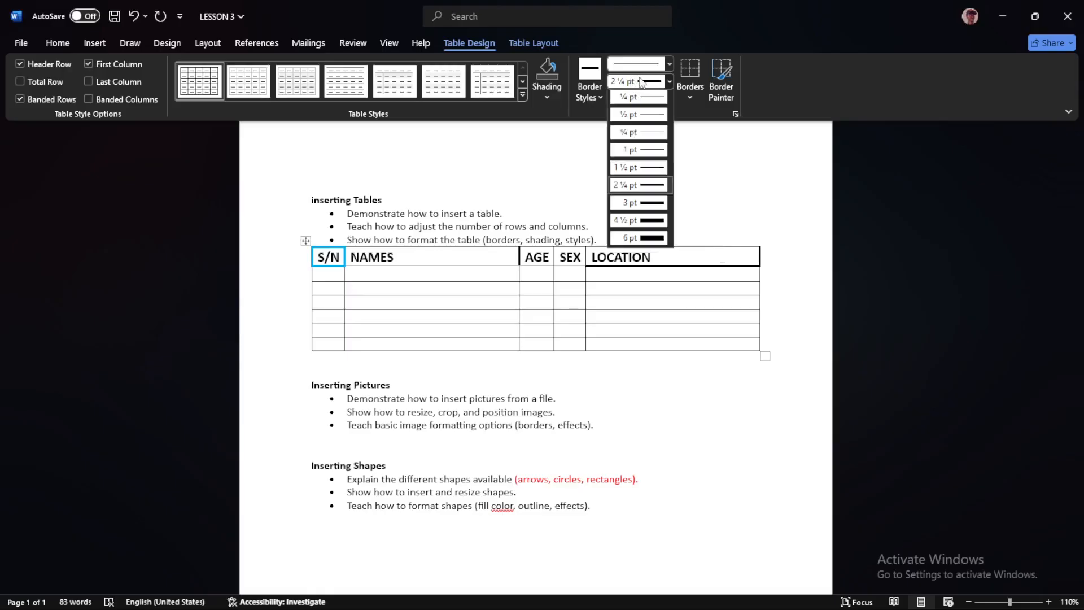
{"action": "left_click", "coordinate": [642, 188]}
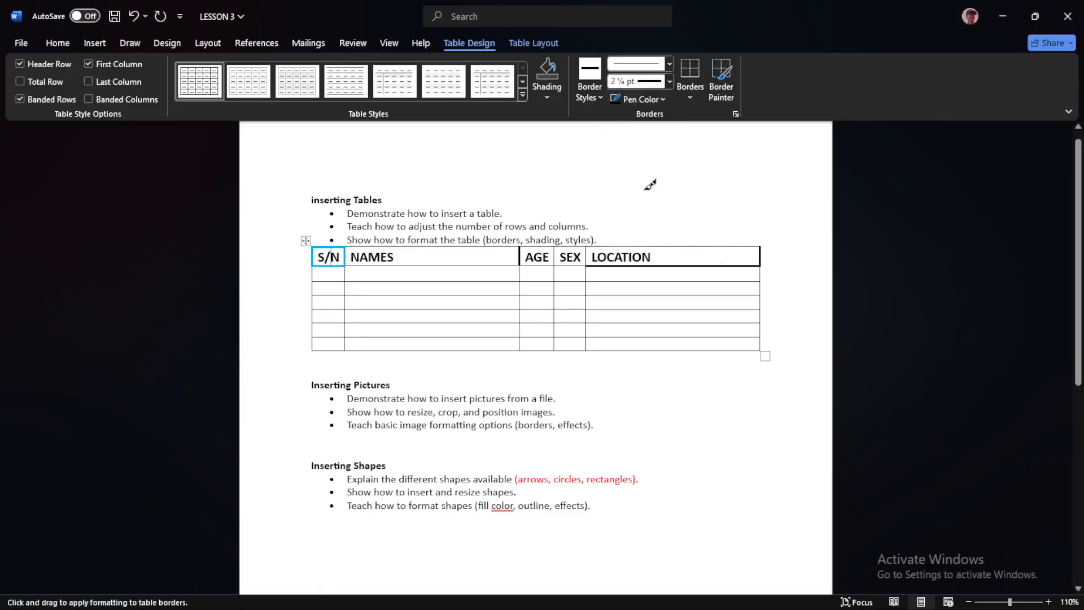
{"action": "left_click", "coordinate": [688, 247]}
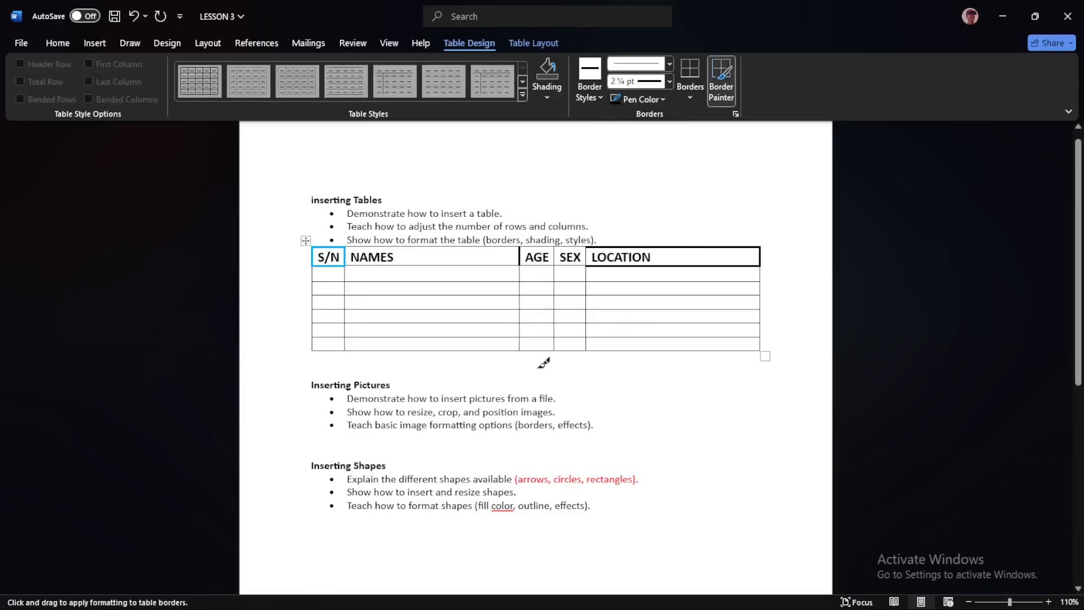
Check the sample table in LESSON 3.pdf in Microsoft Edge, and in Word merge the three cells directly below LOCATION into one
{"action": "mouse_move", "coordinate": [497, 609]}
{"action": "left_click", "coordinate": [439, 601]}
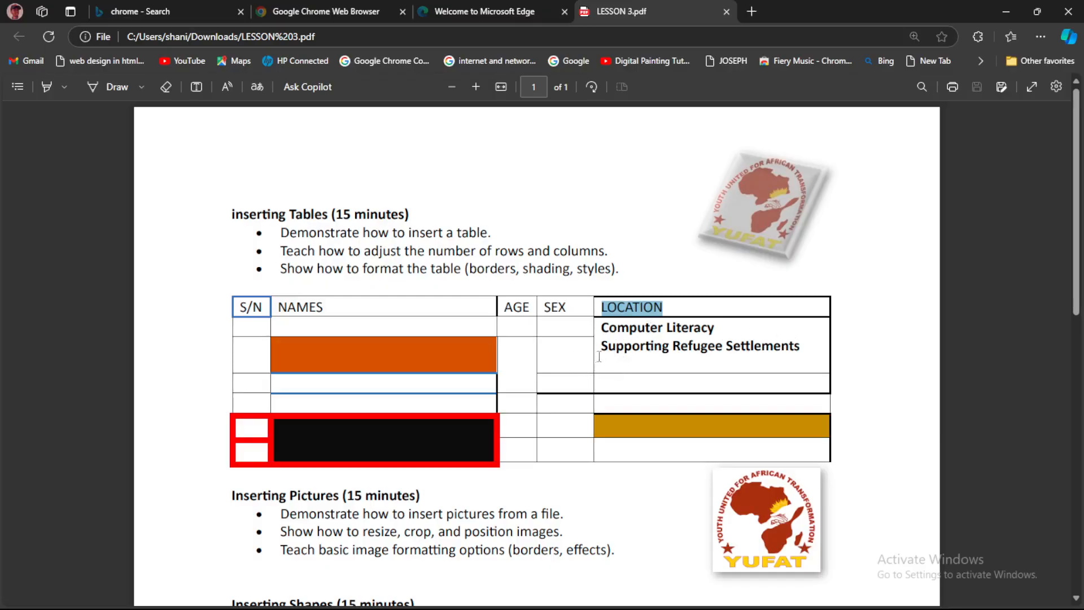
{"action": "mouse_move", "coordinate": [544, 606]}
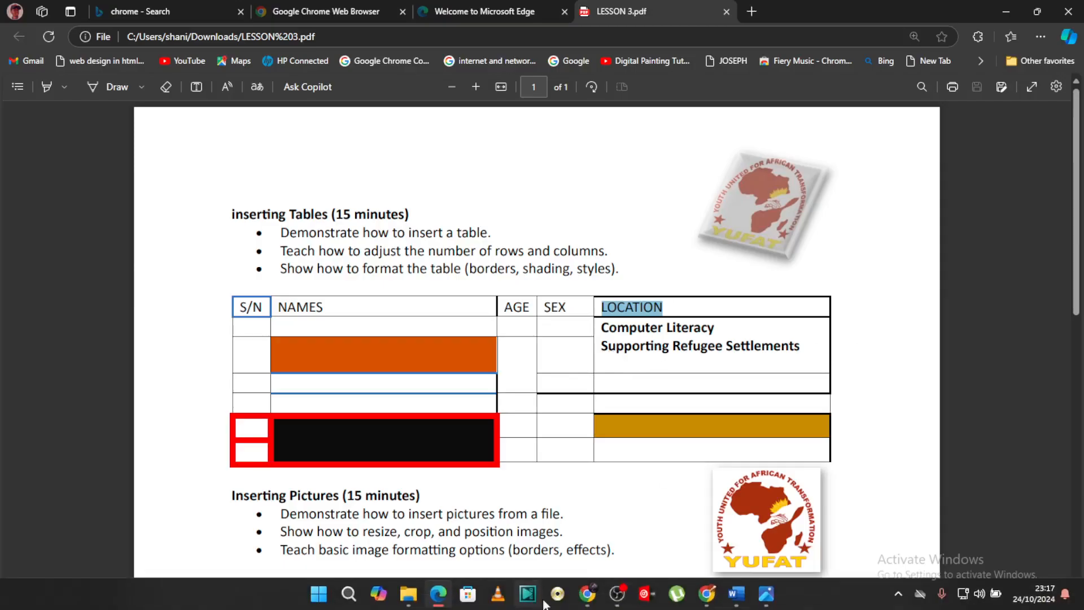
{"action": "left_click", "coordinate": [744, 600]}
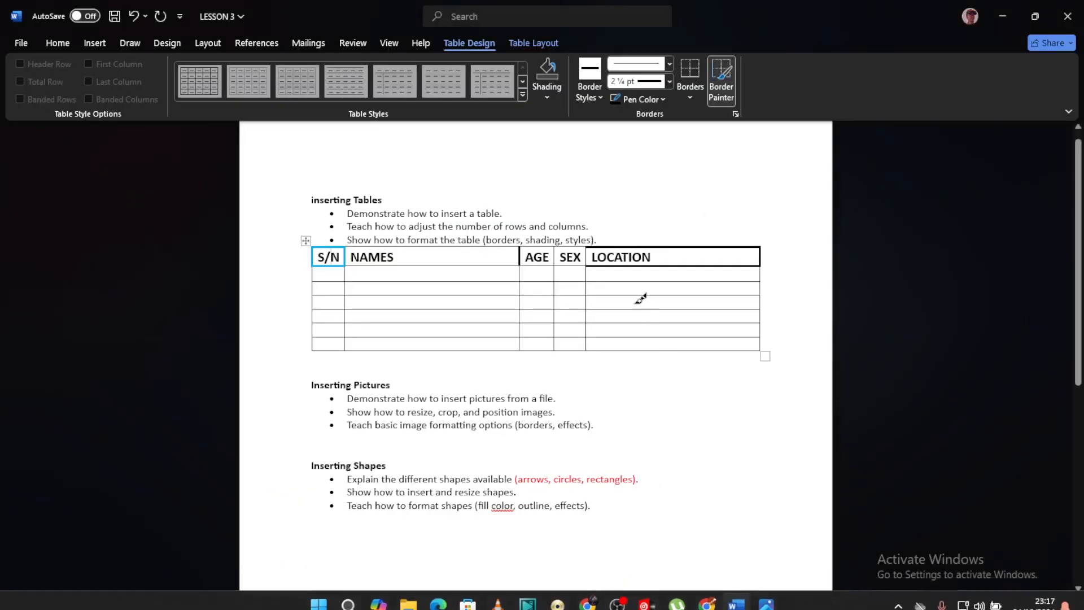
{"action": "key", "text": "Escape"}
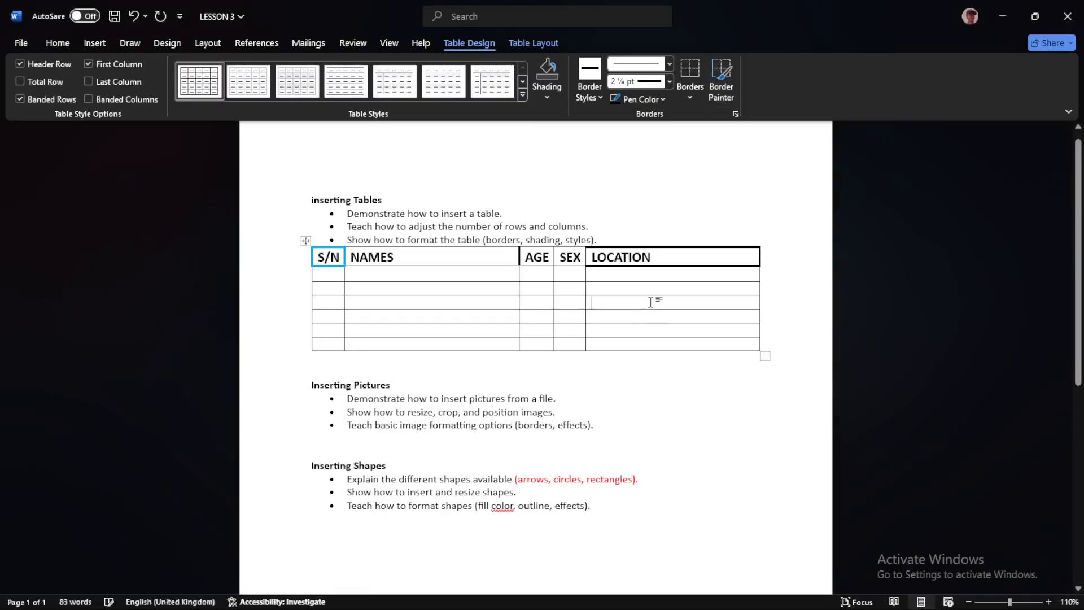
{"action": "mouse_move", "coordinate": [651, 303]}
{"action": "left_mouse_down"}
{"action": "mouse_move", "coordinate": [641, 273]}
{"action": "mouse_move", "coordinate": [640, 286]}
{"action": "left_mouse_up"}
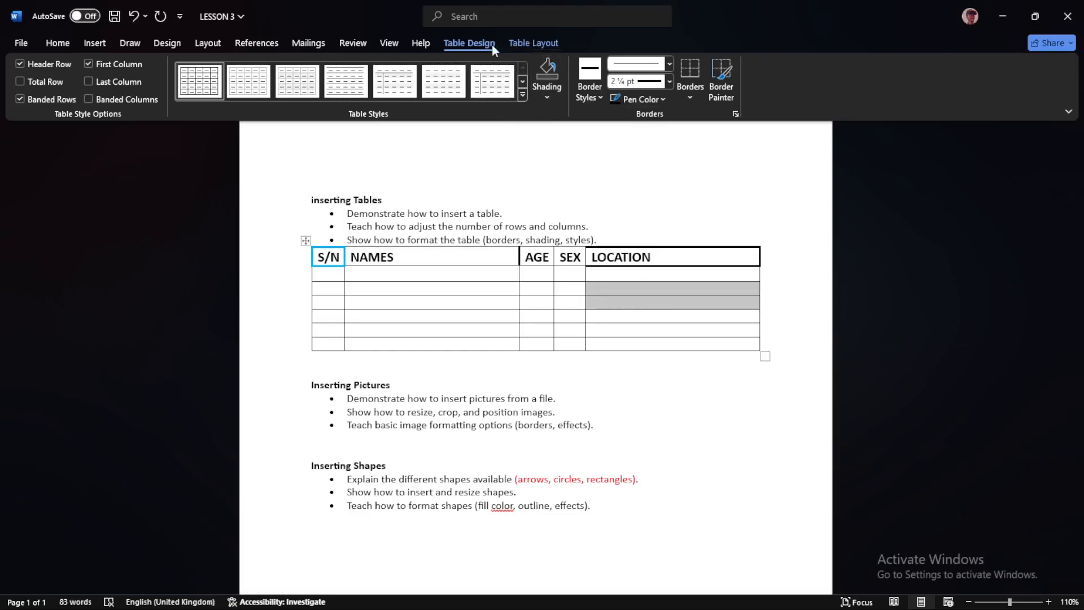
{"action": "left_click", "coordinate": [514, 43]}
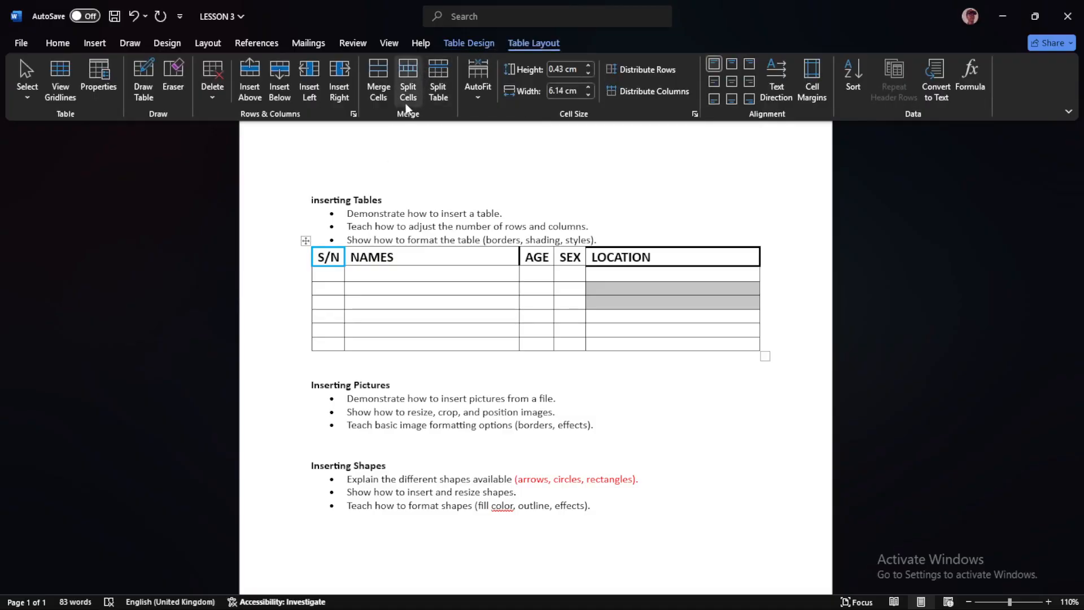
{"action": "left_click", "coordinate": [381, 90]}
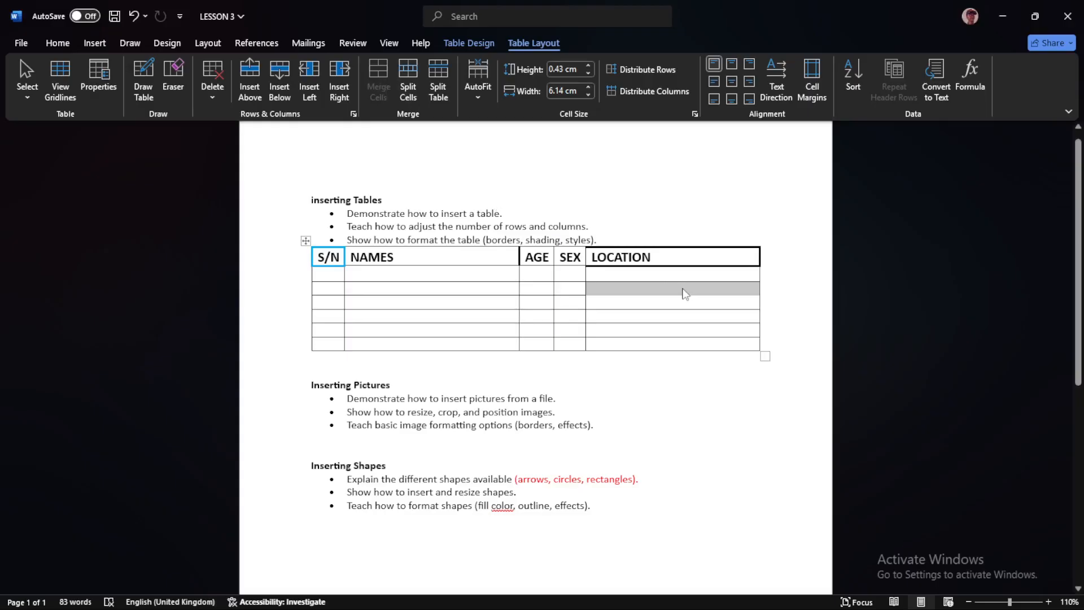
{"action": "left_click_drag", "start_coordinate": [684, 293], "coordinate": [676, 279]}
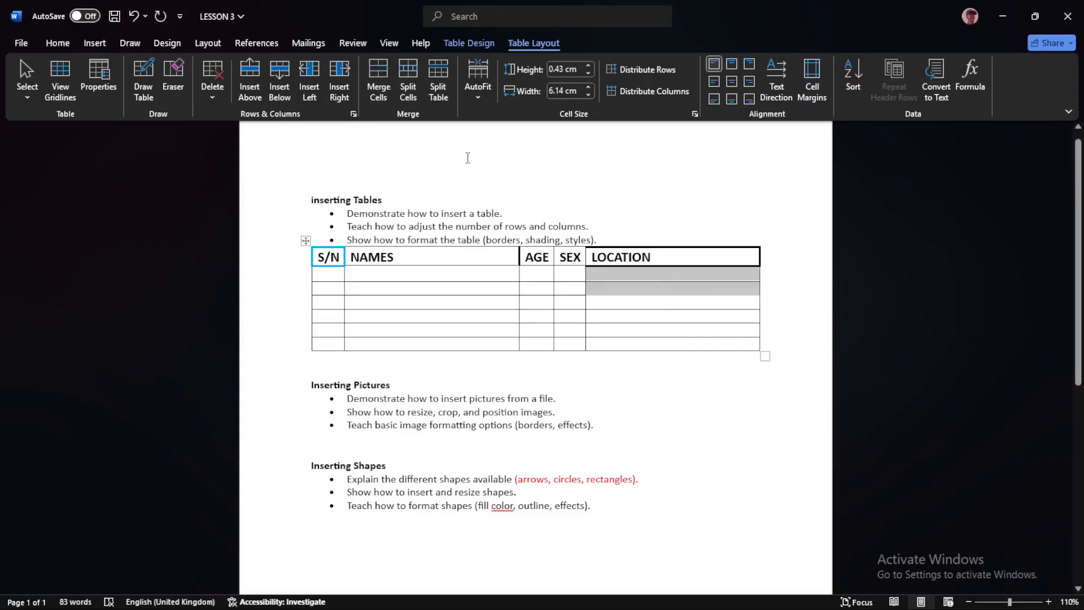
{"action": "left_click", "coordinate": [379, 84]}
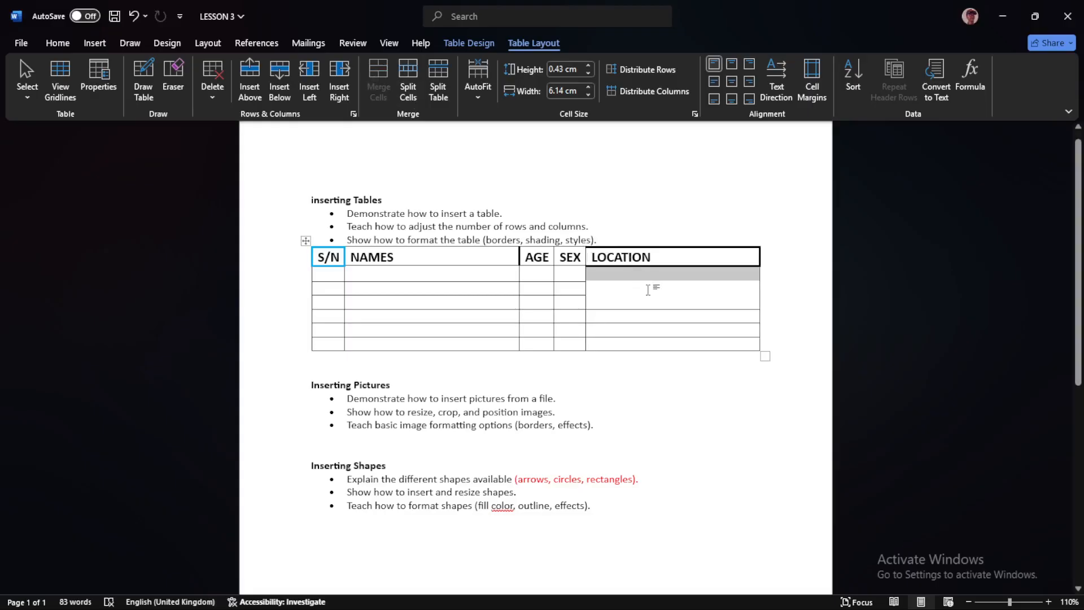
{"action": "left_click", "coordinate": [644, 285]}
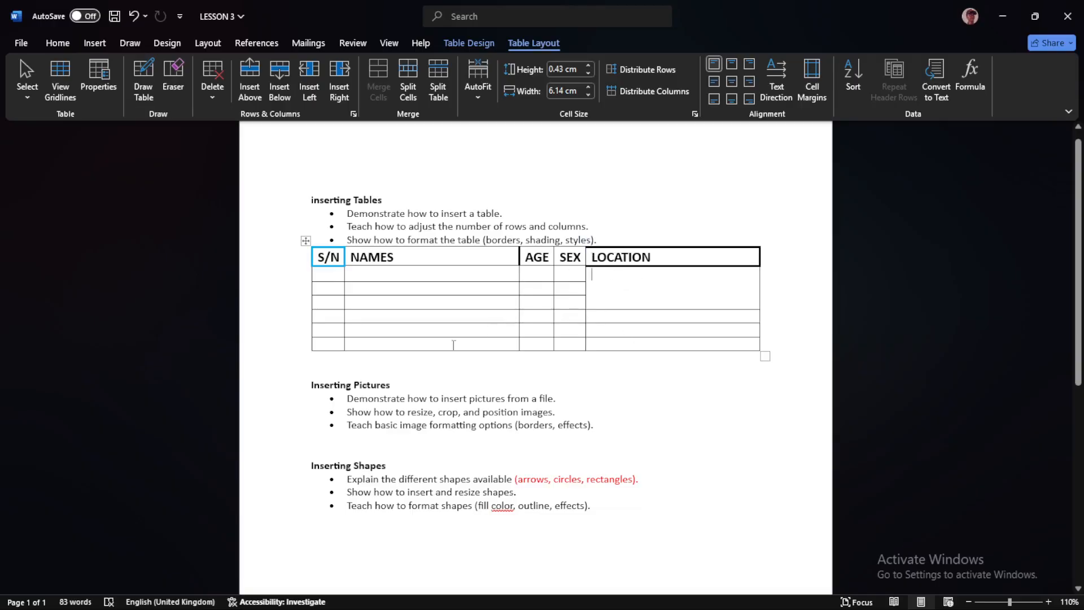
Compare the table's cells below the header row with the sample in LESSON 3.pdf in Microsoft Edge, and return to Word
{"action": "mouse_move", "coordinate": [330, 608]}
{"action": "left_click", "coordinate": [442, 603]}
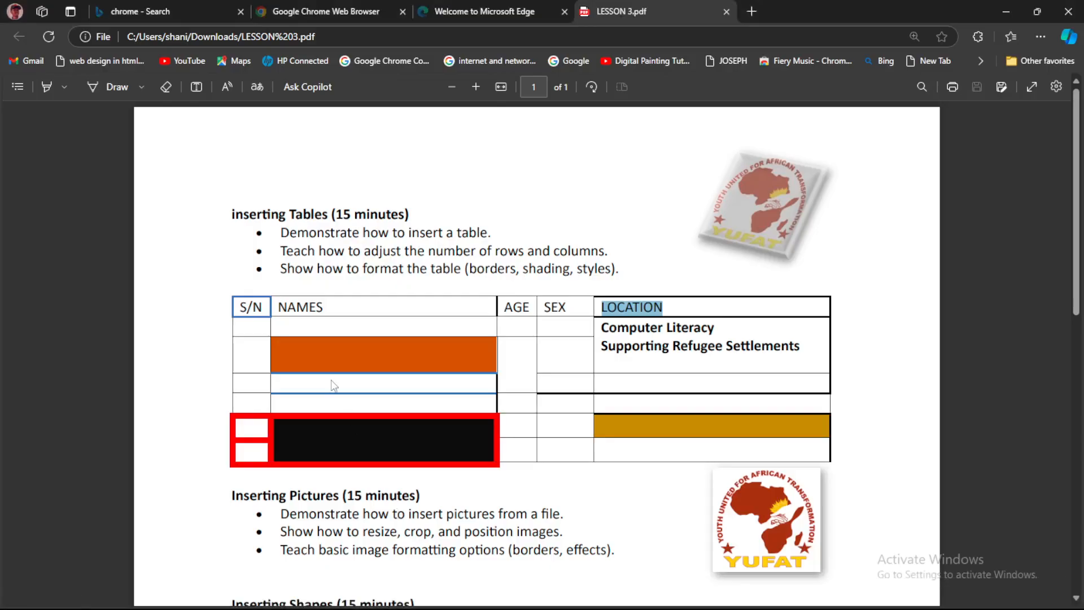
{"action": "mouse_move", "coordinate": [466, 607]}
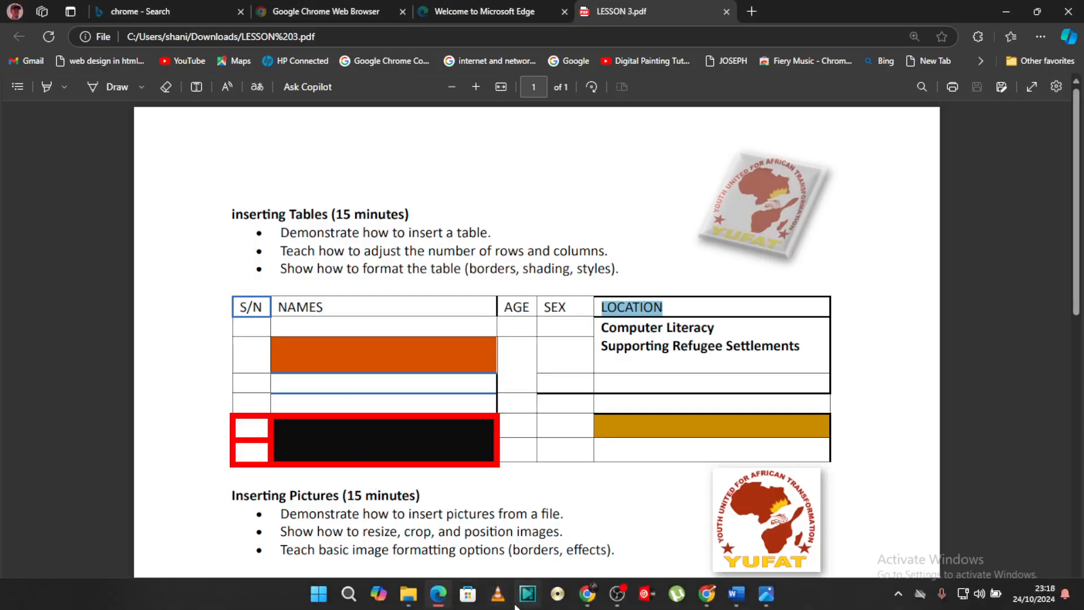
{"action": "left_click", "coordinate": [730, 593]}
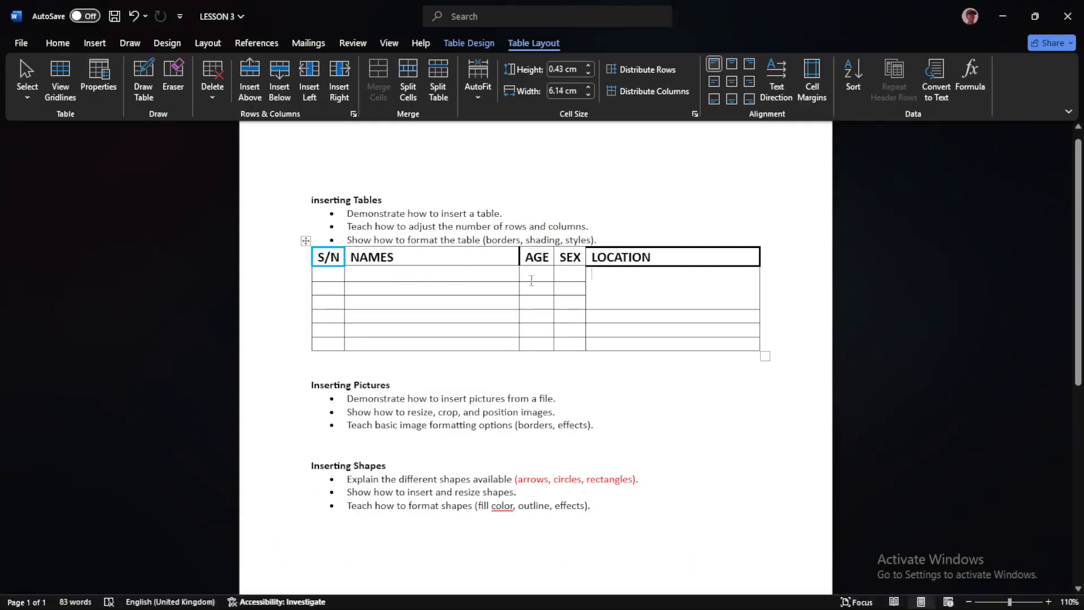